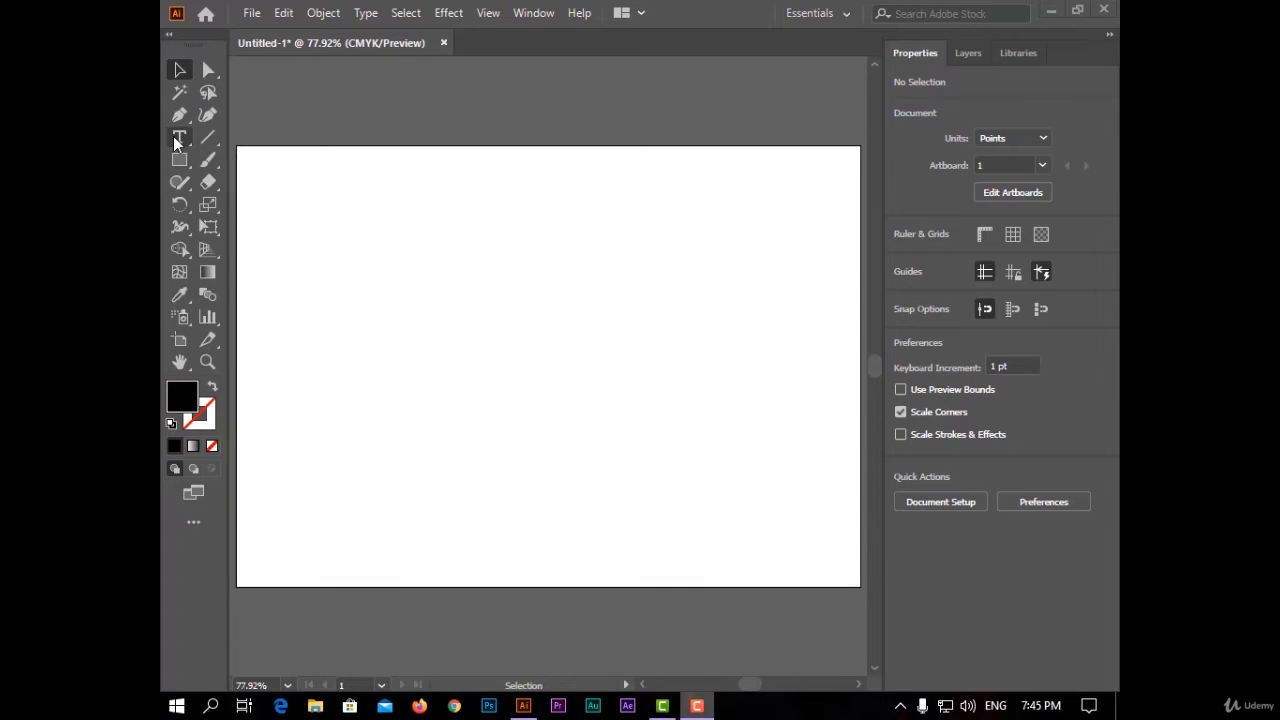
- Add the text "SLICED" as point type on the upper part of the artboard
left_click(176, 137)
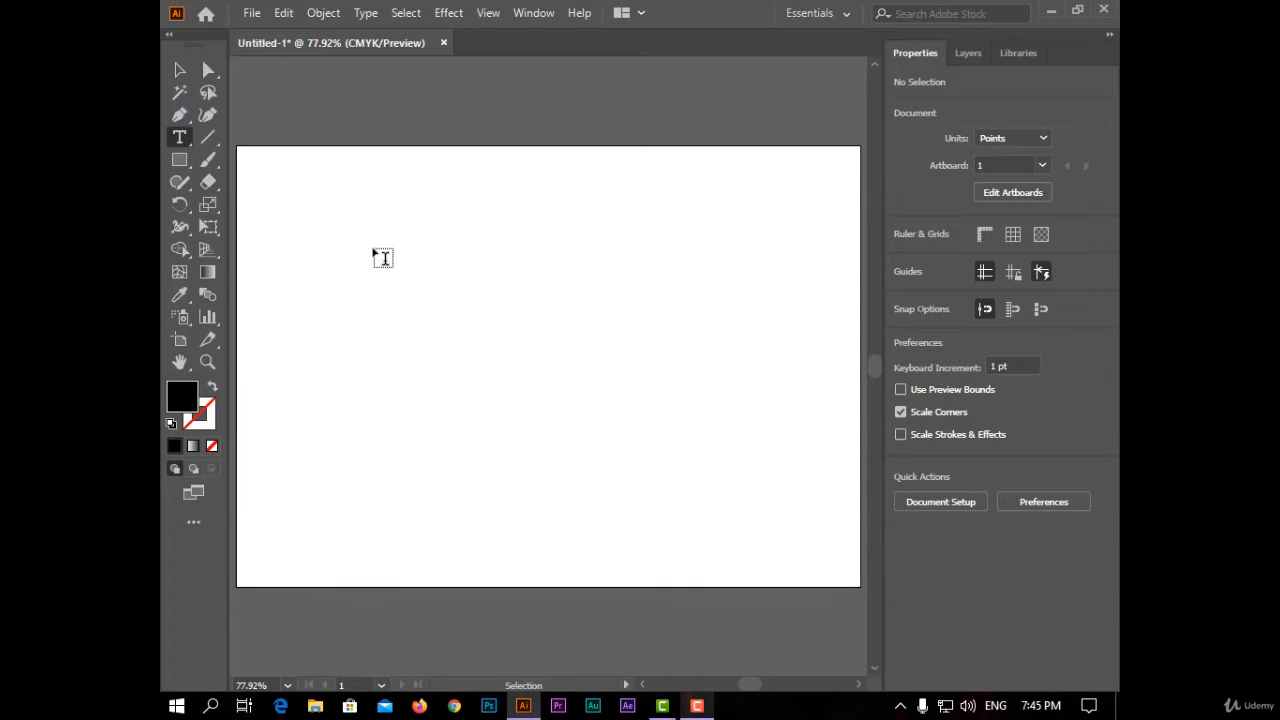
left_click(376, 250)
type("SL")
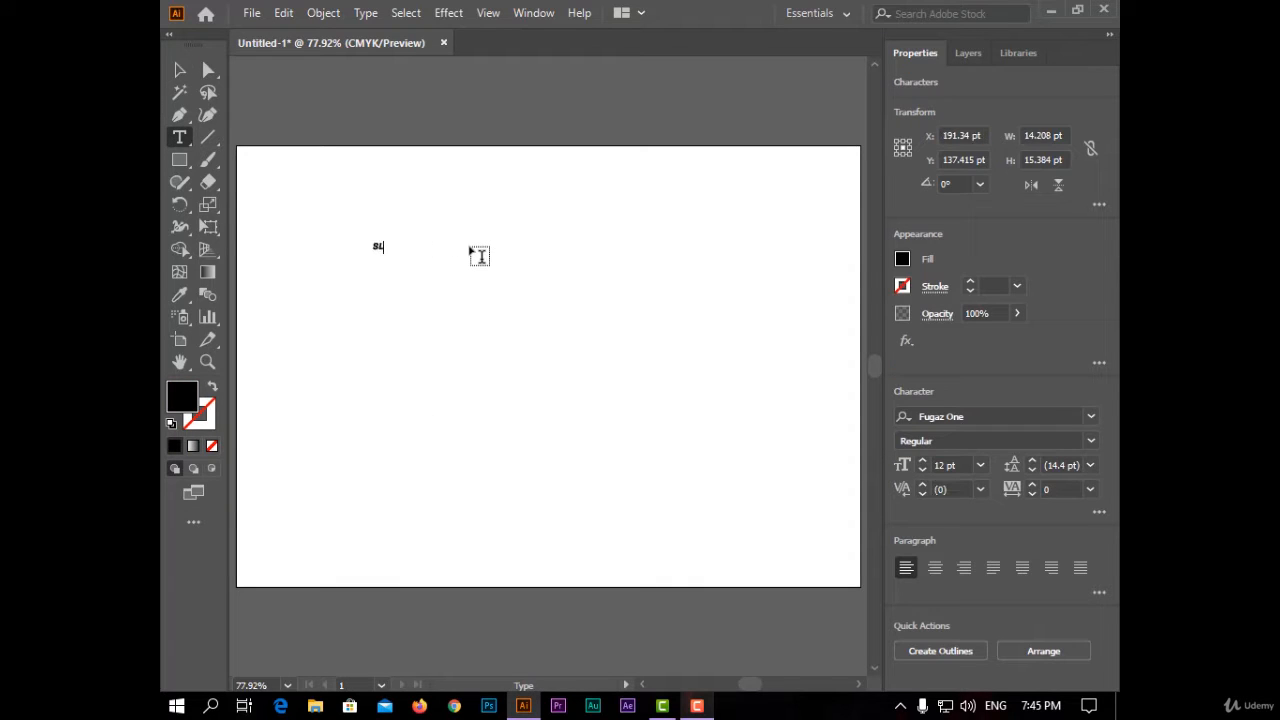
type("ICED")
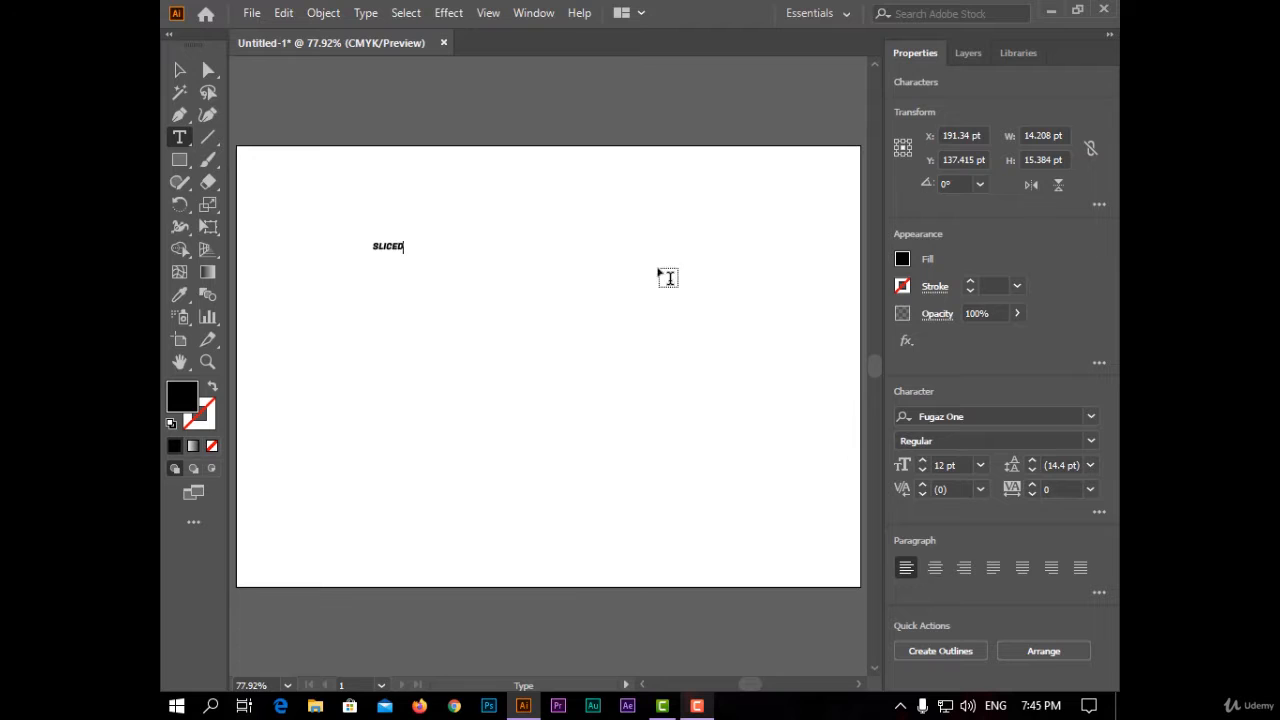
- Enlarge the SLICED text to about 183 pt and place it near the middle of the artboard
left_click(179, 69)
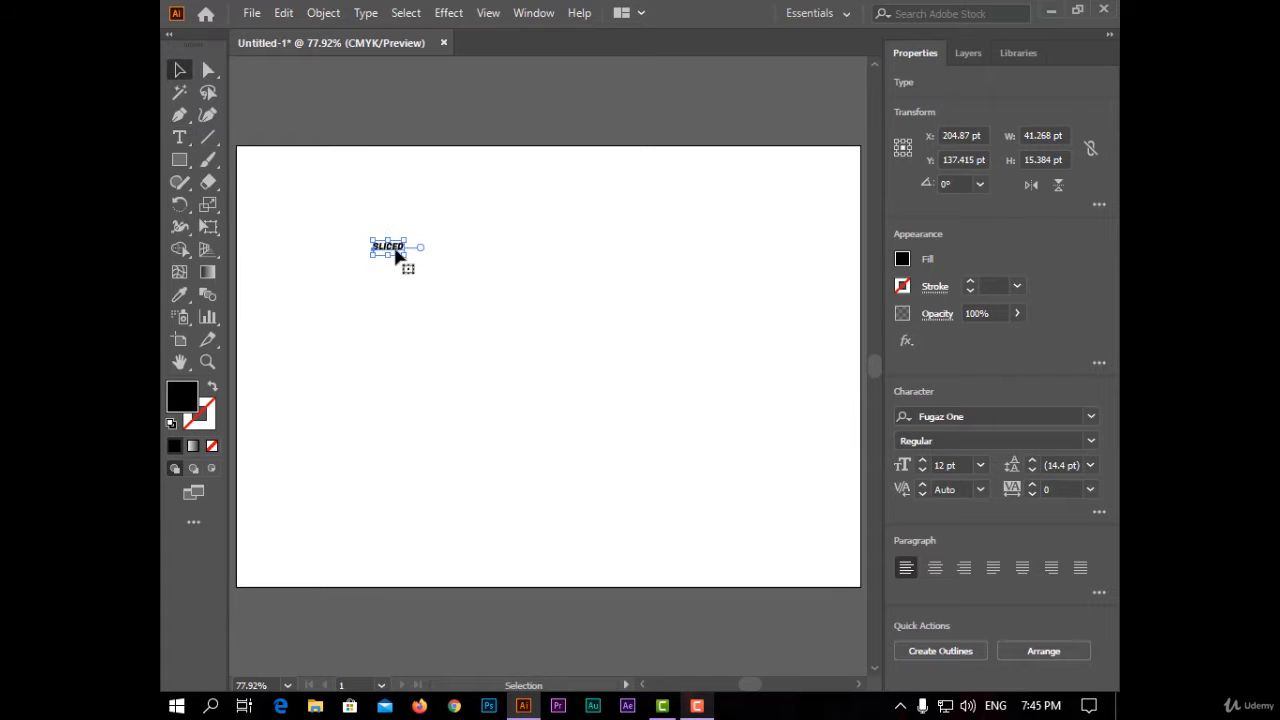
left_click_drag(398, 257, 794, 362)
left_click(540, 358)
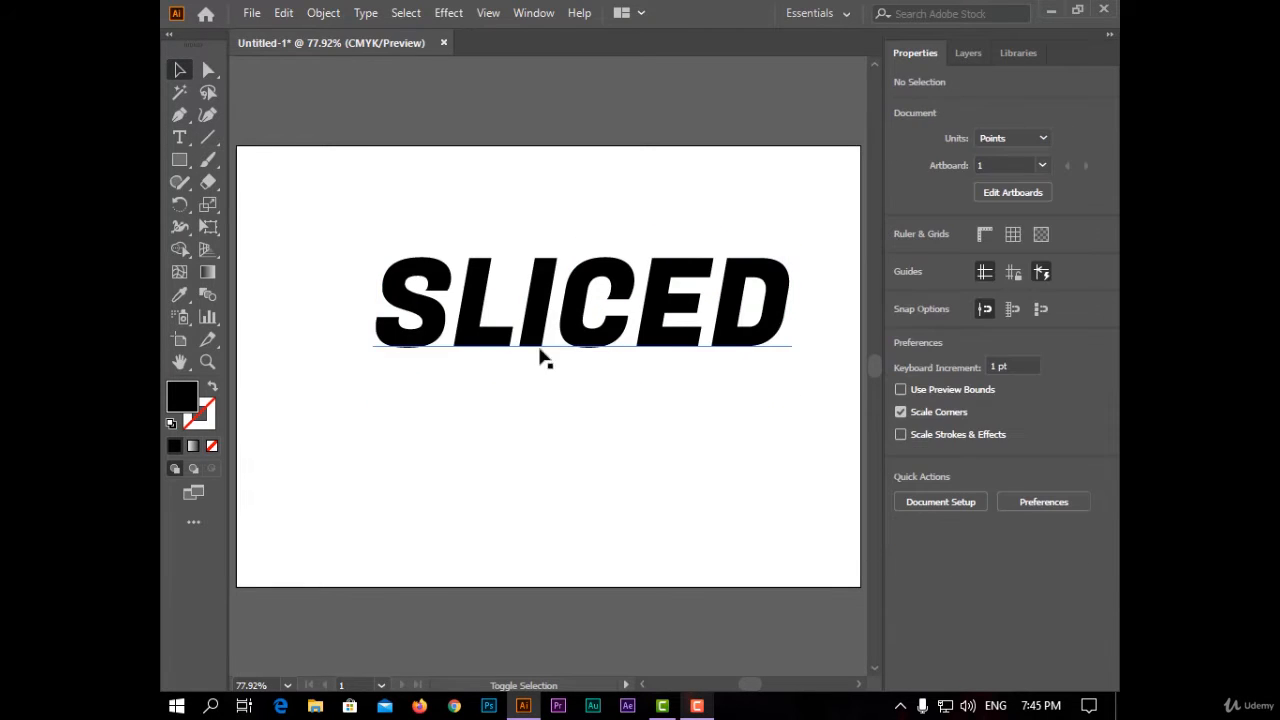
left_click_drag(697, 361, 677, 360)
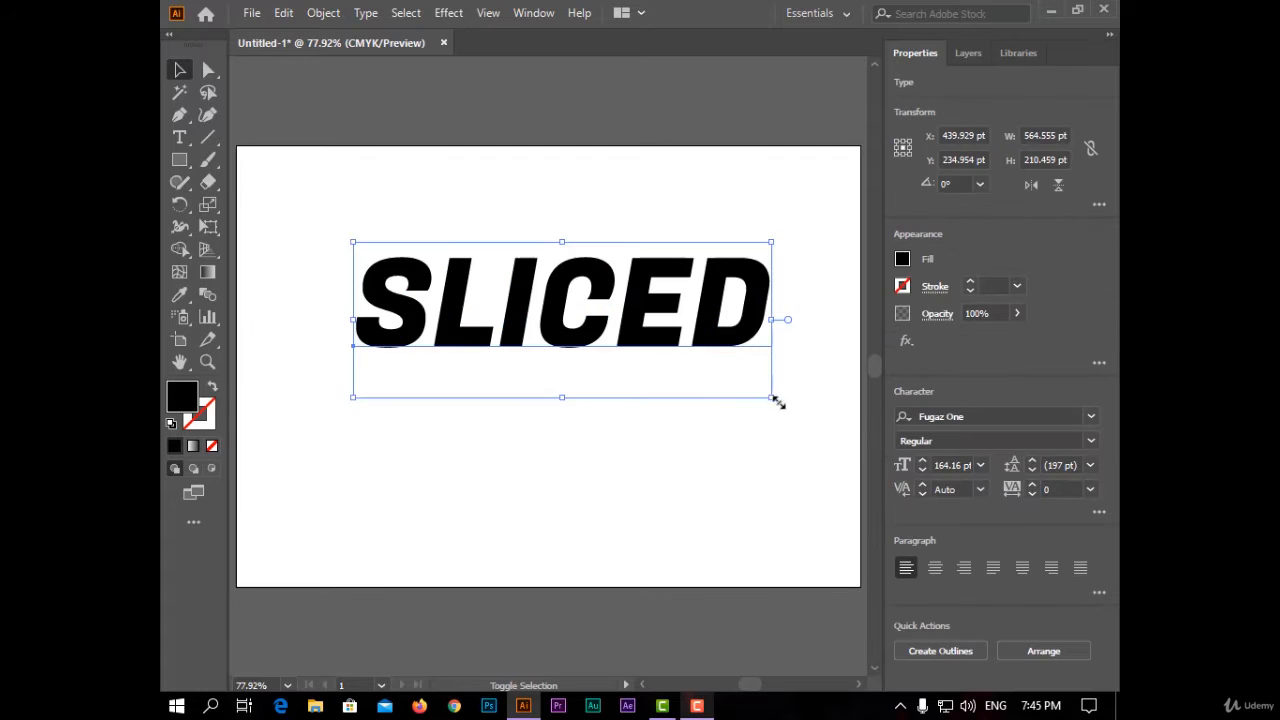
left_click_drag(776, 400, 822, 412)
left_click_drag(638, 340, 550, 400)
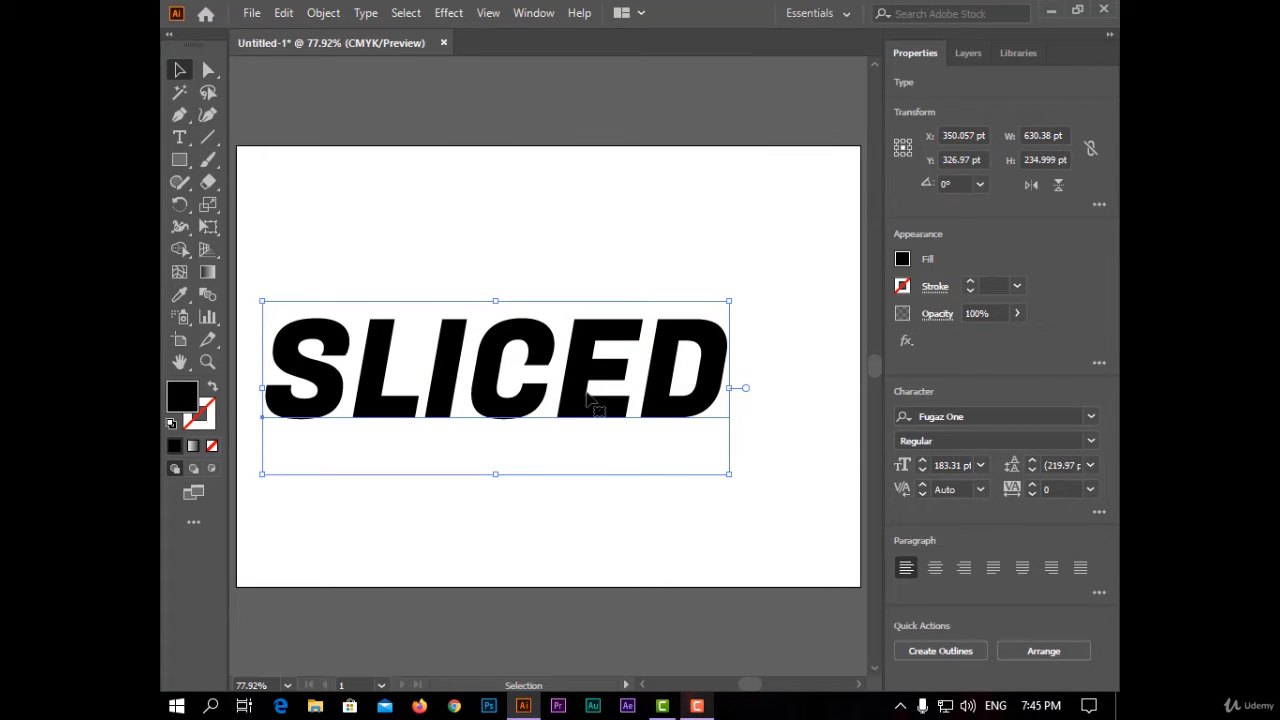
left_click_drag(590, 400, 620, 420)
left_click(617, 490)
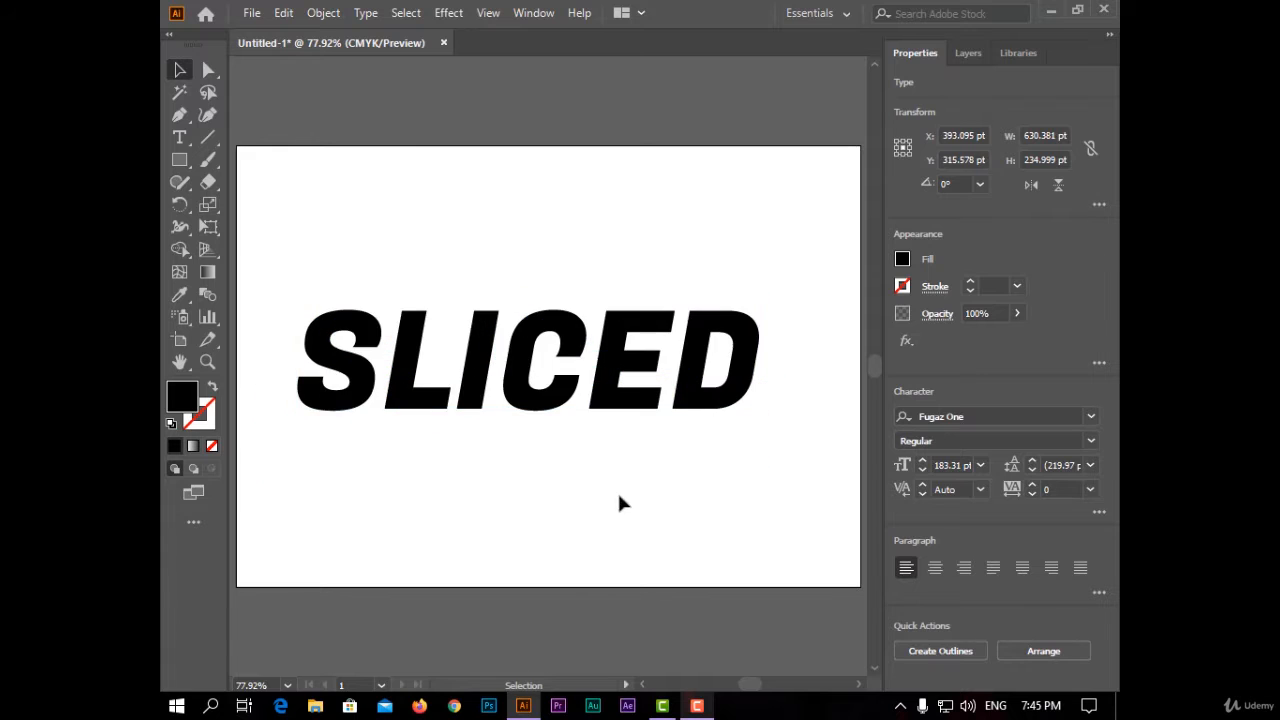
- Convert the SLICED text to outlines
left_click(378, 365)
right_click(377, 364)
left_click(514, 434)
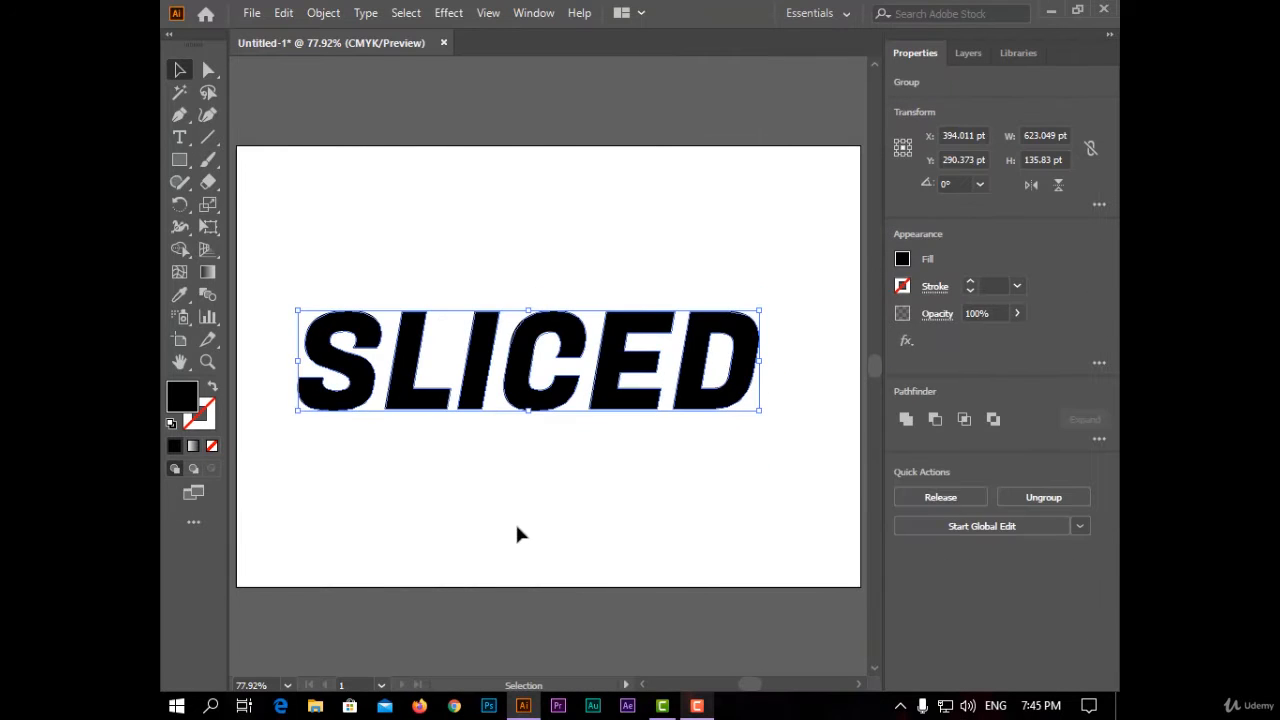
left_click(517, 534)
- Draw a rectangle about 773 × 181 pt over the upper half of the lettering and set its opacity to 46%
left_click(179, 160)
left_click_drag(263, 222, 837, 353)
left_click(178, 74)
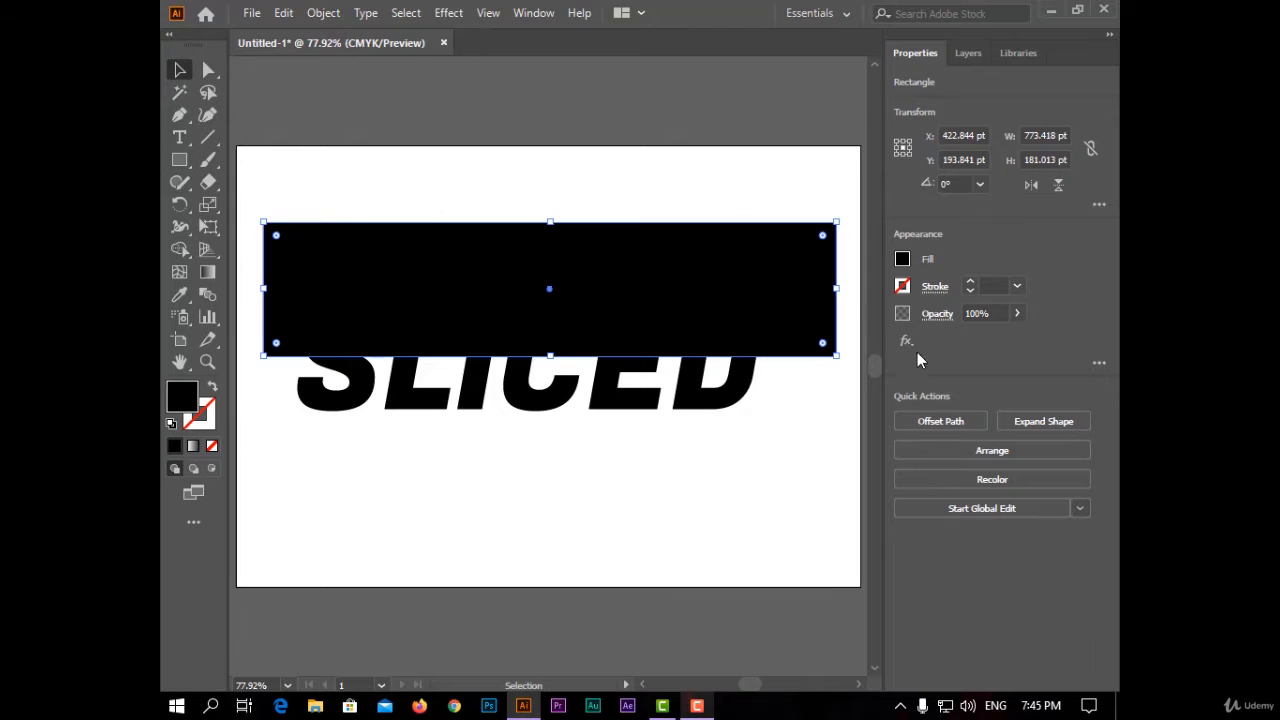
left_click(1017, 314)
left_click(977, 338)
left_click(786, 462)
- Rotate the outlined SLICED lettering about 1.5° so that it rises slightly across the rectangle's lower edge
left_click(649, 399)
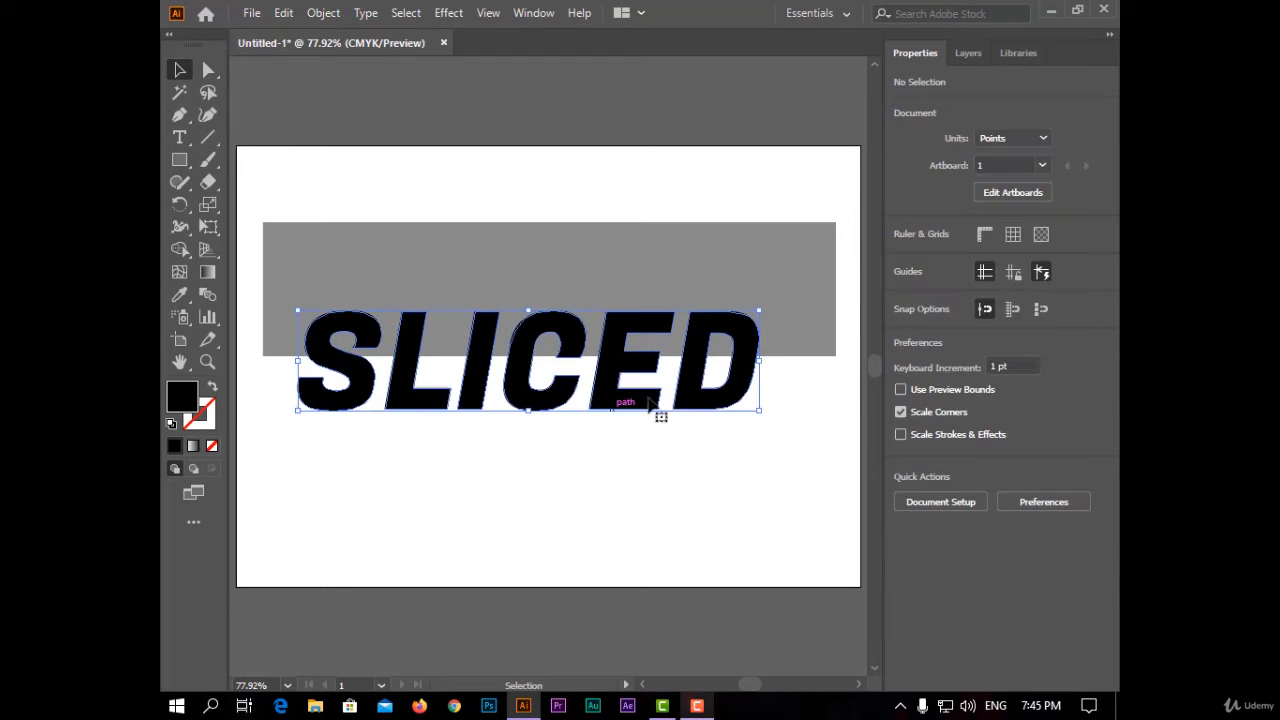
left_click(773, 316, "shift")
mouse_move(766, 298)
left_mouse_down()
mouse_move(766, 287)
mouse_move(768, 299)
left_mouse_up()
left_click(772, 449)
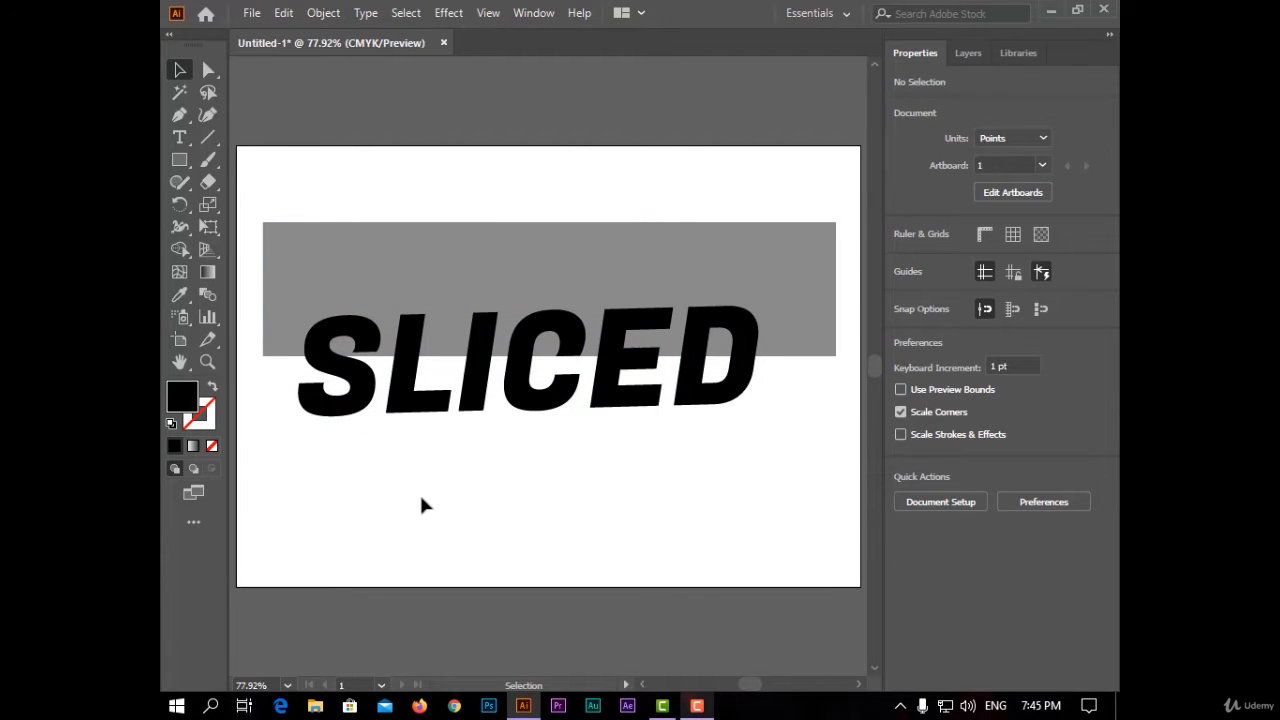
- Use the Shape Builder to remove the rectangle area outside the letters and split the lettering into upper and lower pieces
left_click_drag(421, 498, 759, 258)
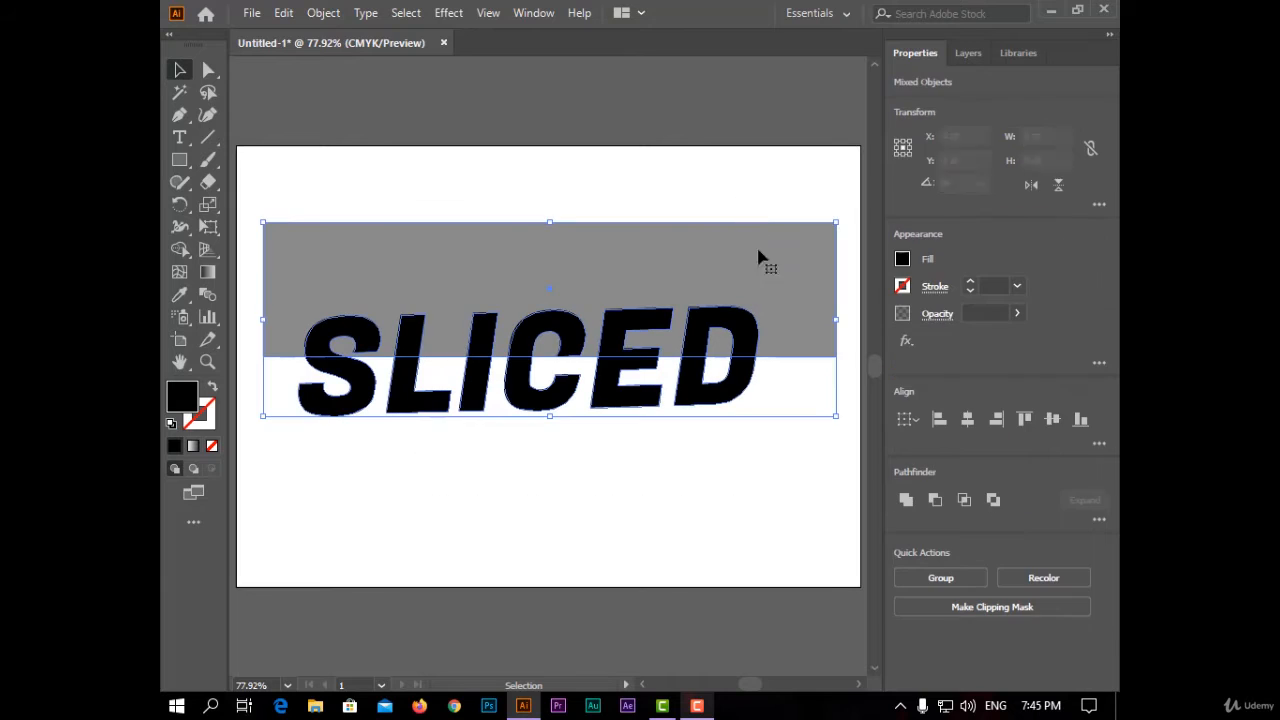
left_click(181, 251)
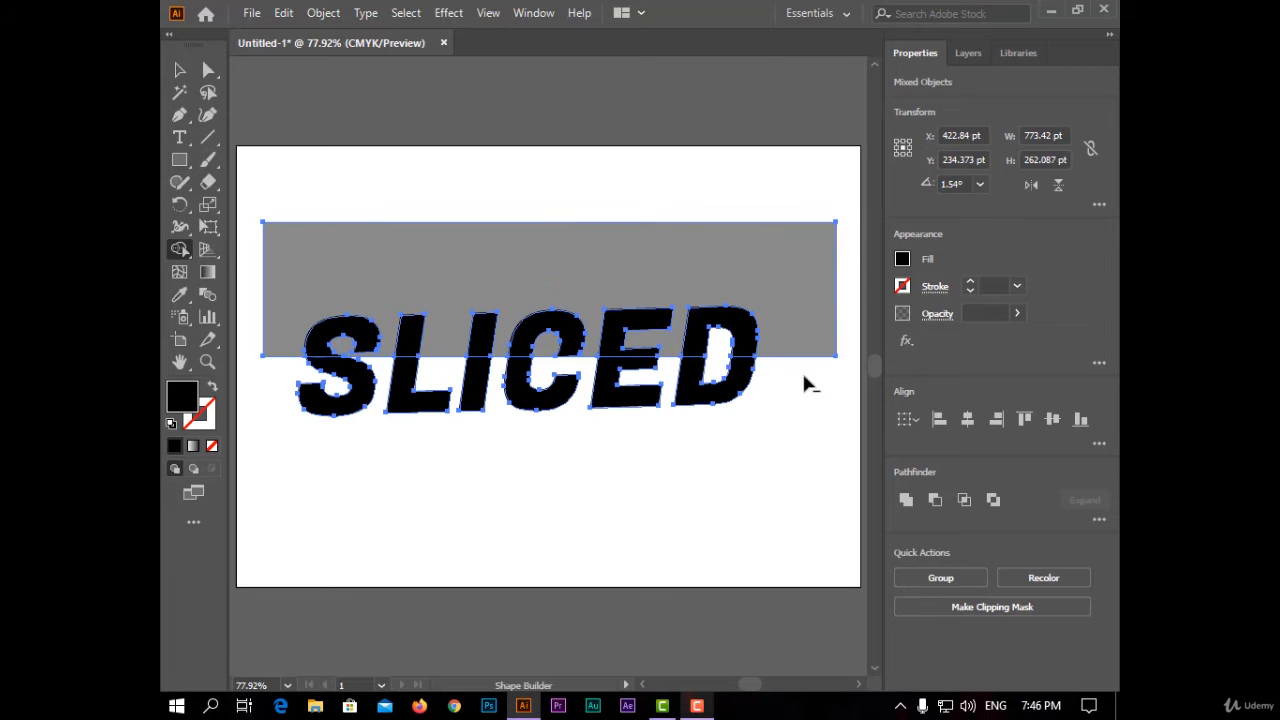
left_click(770, 262, "alt")
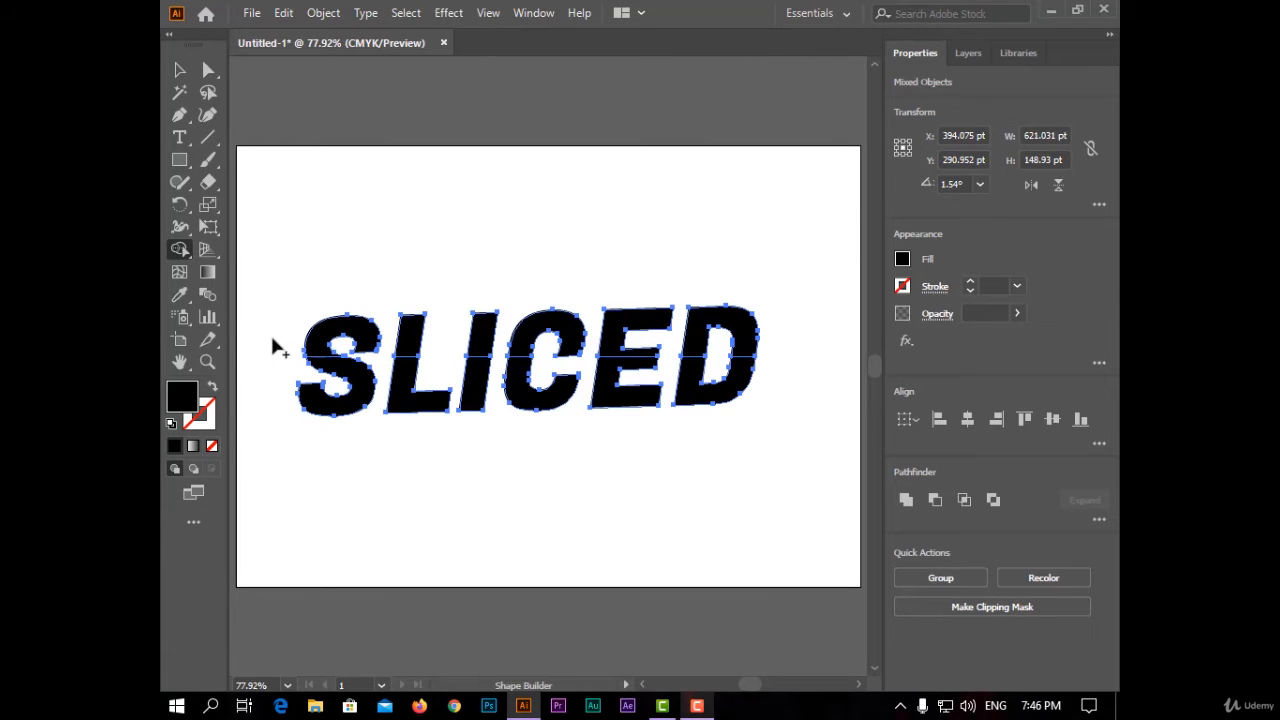
mouse_move(273, 341)
left_mouse_down()
mouse_move(720, 318)
mouse_move(757, 345)
left_mouse_up()
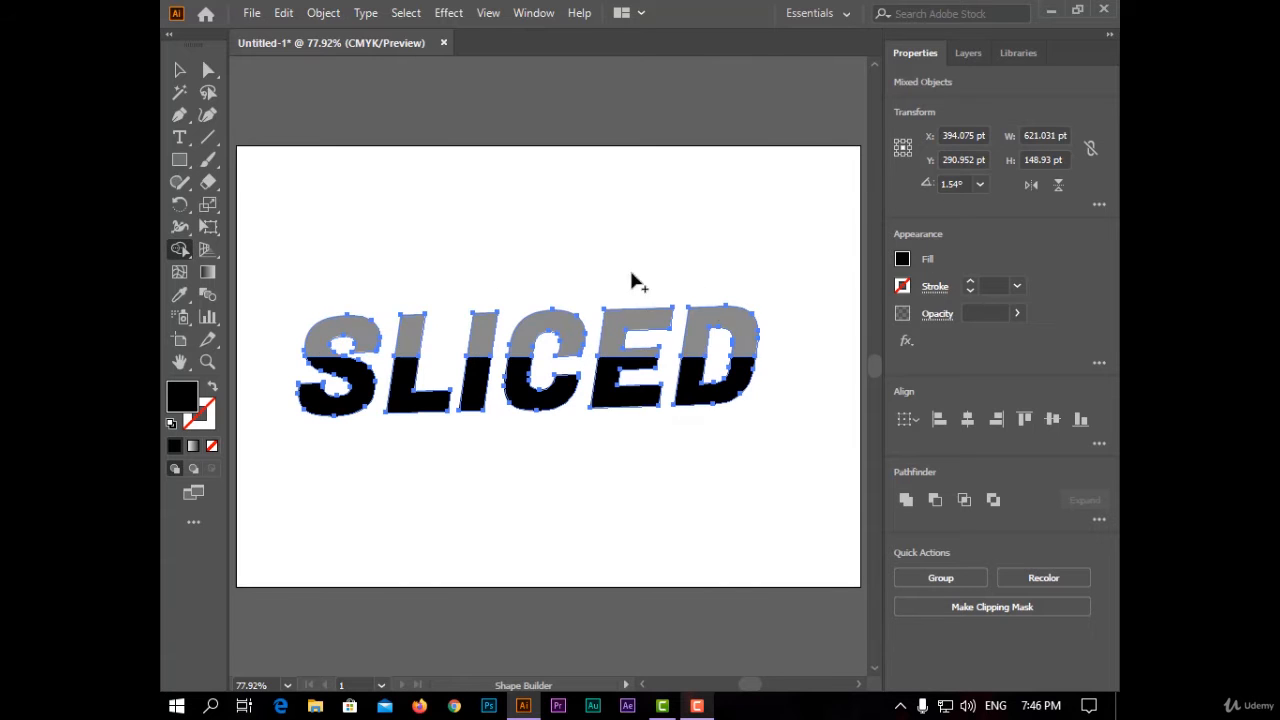
mouse_move(792, 398)
left_mouse_down()
mouse_move(479, 391)
mouse_move(357, 406)
mouse_move(396, 420)
left_mouse_up()
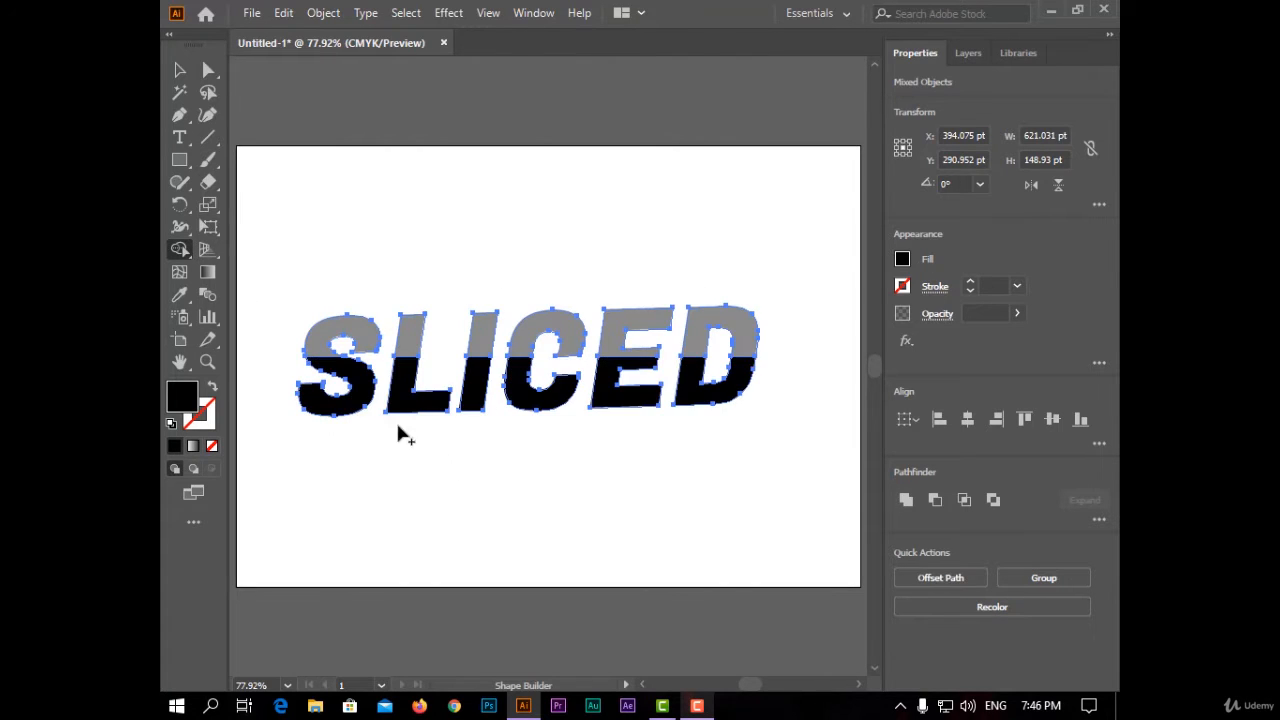
- Set the opacity of the upper pieces of all six letters to 100%
left_click(180, 72)
left_click(449, 220)
left_click(366, 343)
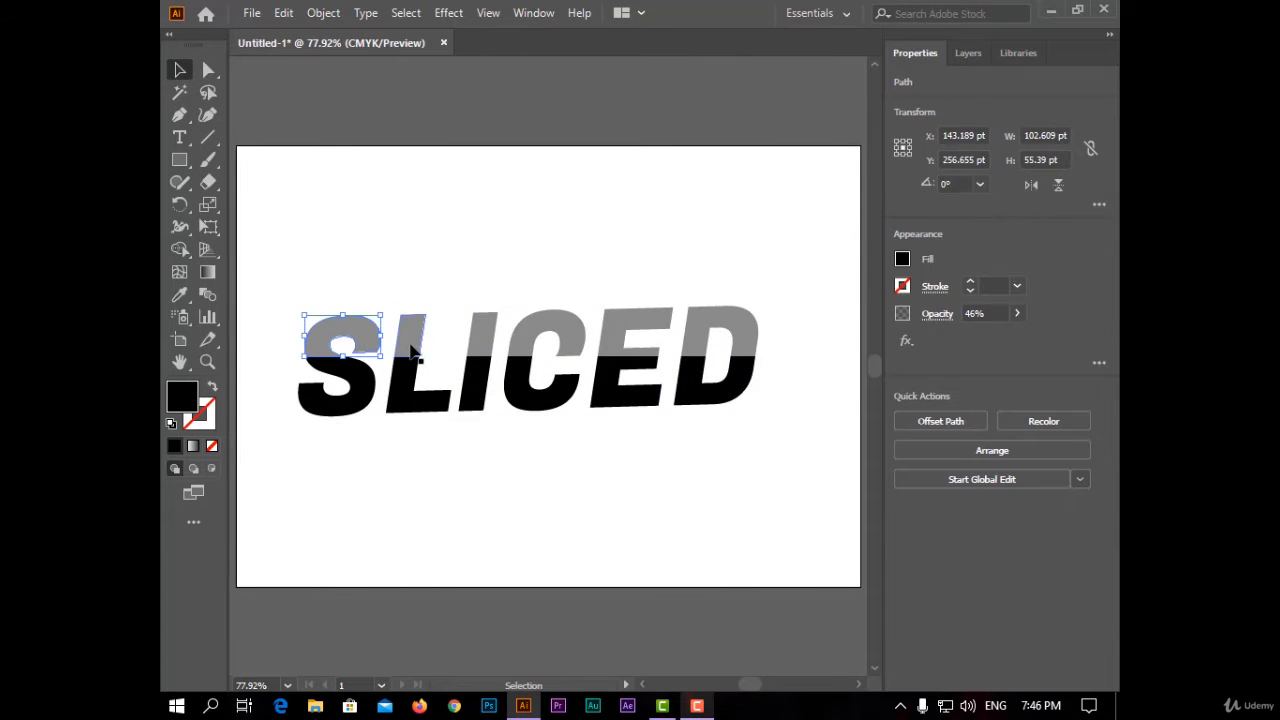
left_click(412, 337, "shift")
left_click(477, 340, "shift")
left_click(545, 338, "shift")
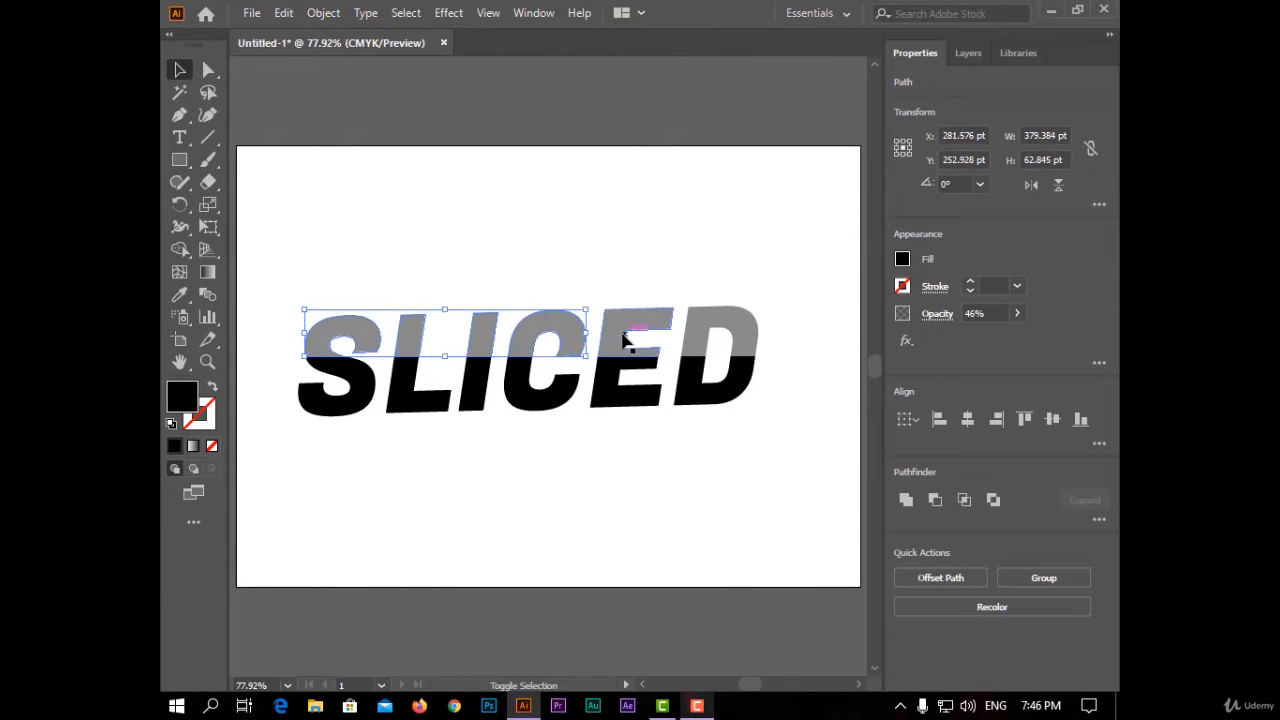
left_click(630, 338, "shift")
left_click(727, 333, "shift")
left_click(1017, 313)
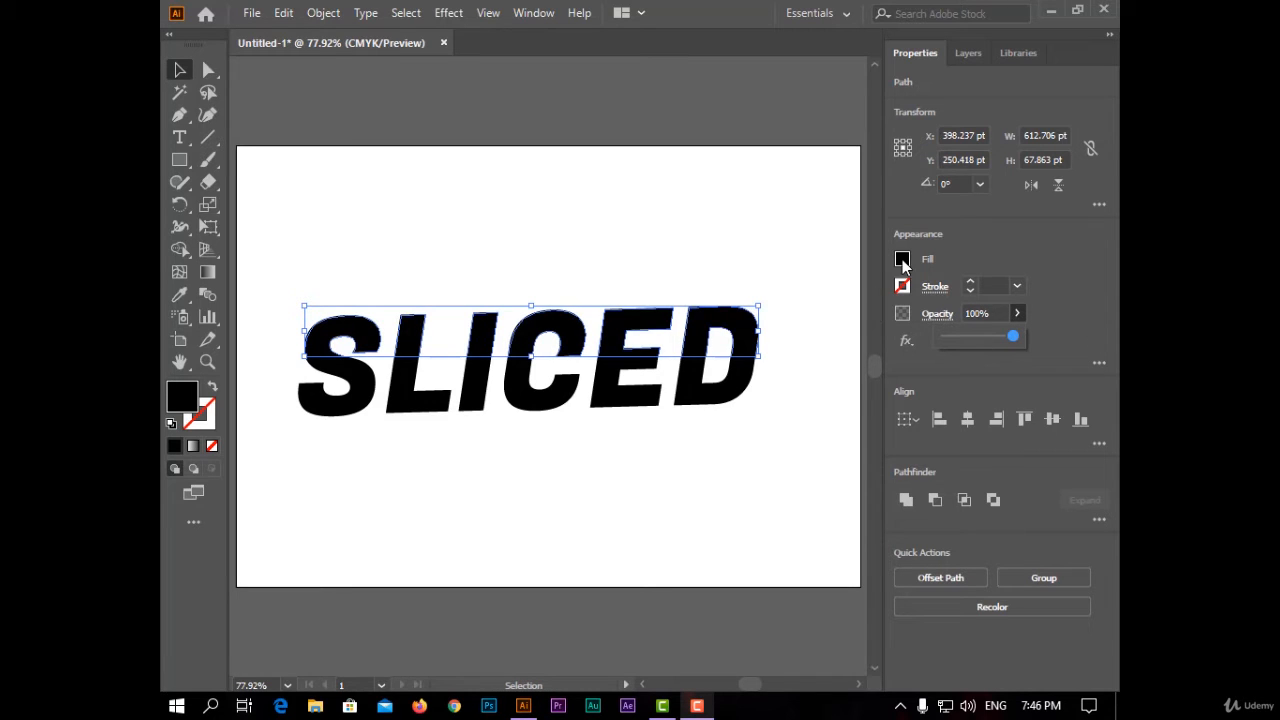
- Group the upper pieces of the six letters
right_click(705, 336)
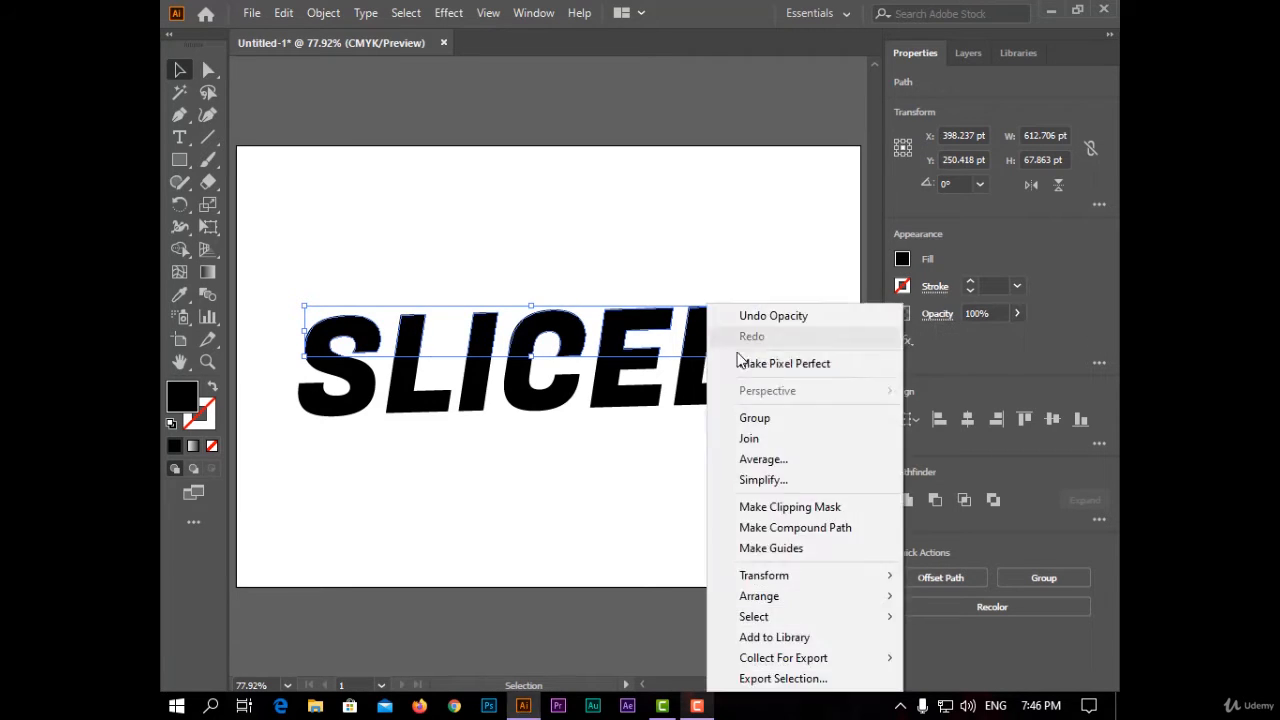
left_click(837, 418)
left_click(903, 259)
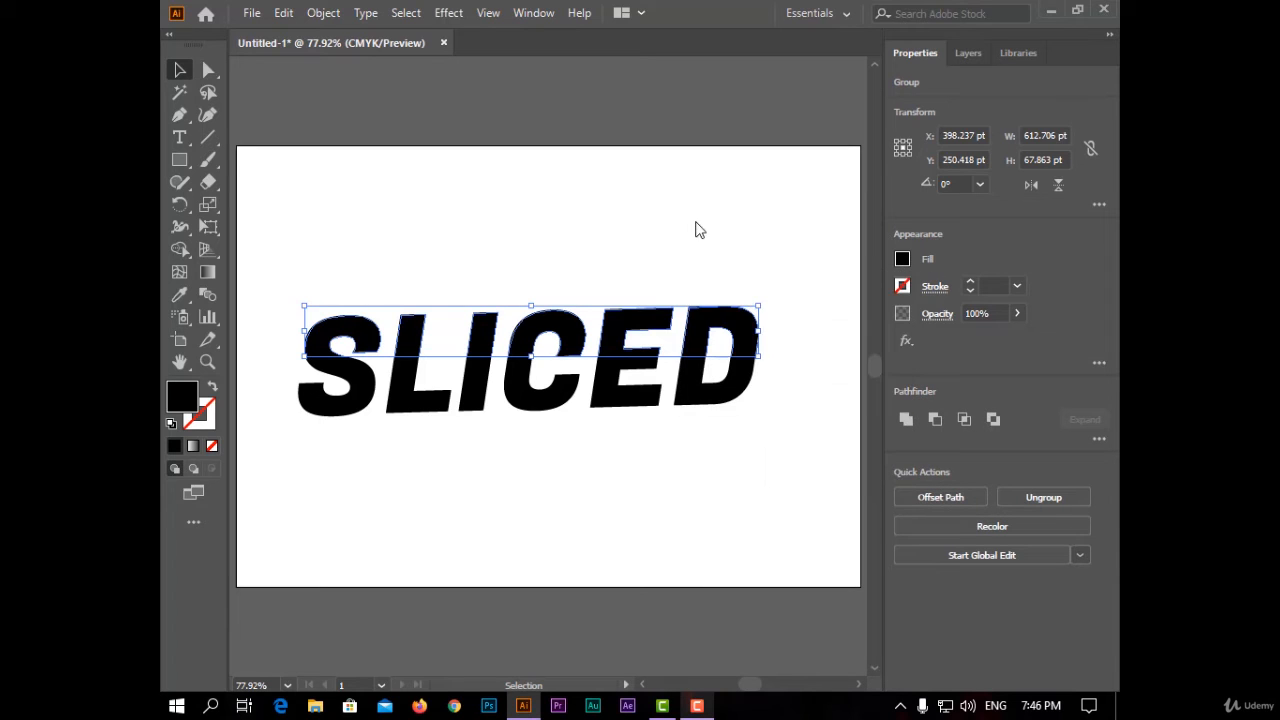
- Draw an 841.89 × 595.276 pt rectangle covering the whole artboard and give it a gradient fill
left_click(179, 160)
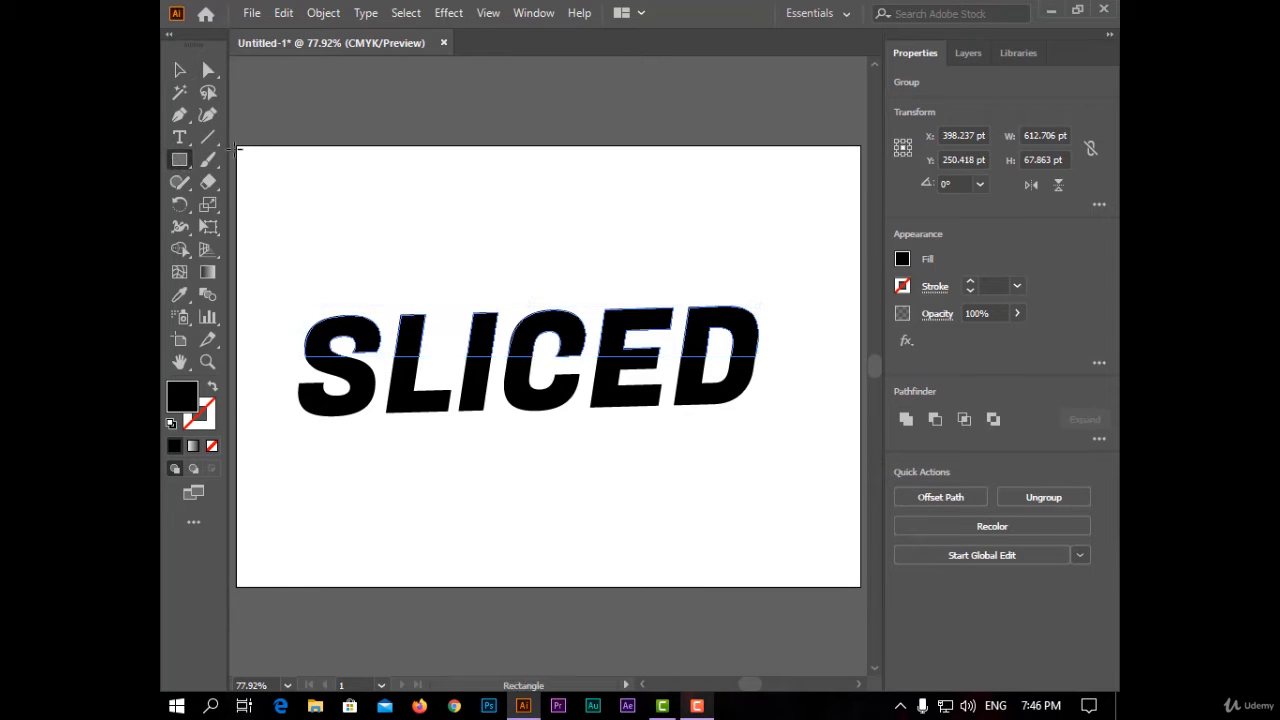
left_click_drag(237, 149, 861, 587)
left_click(193, 446)
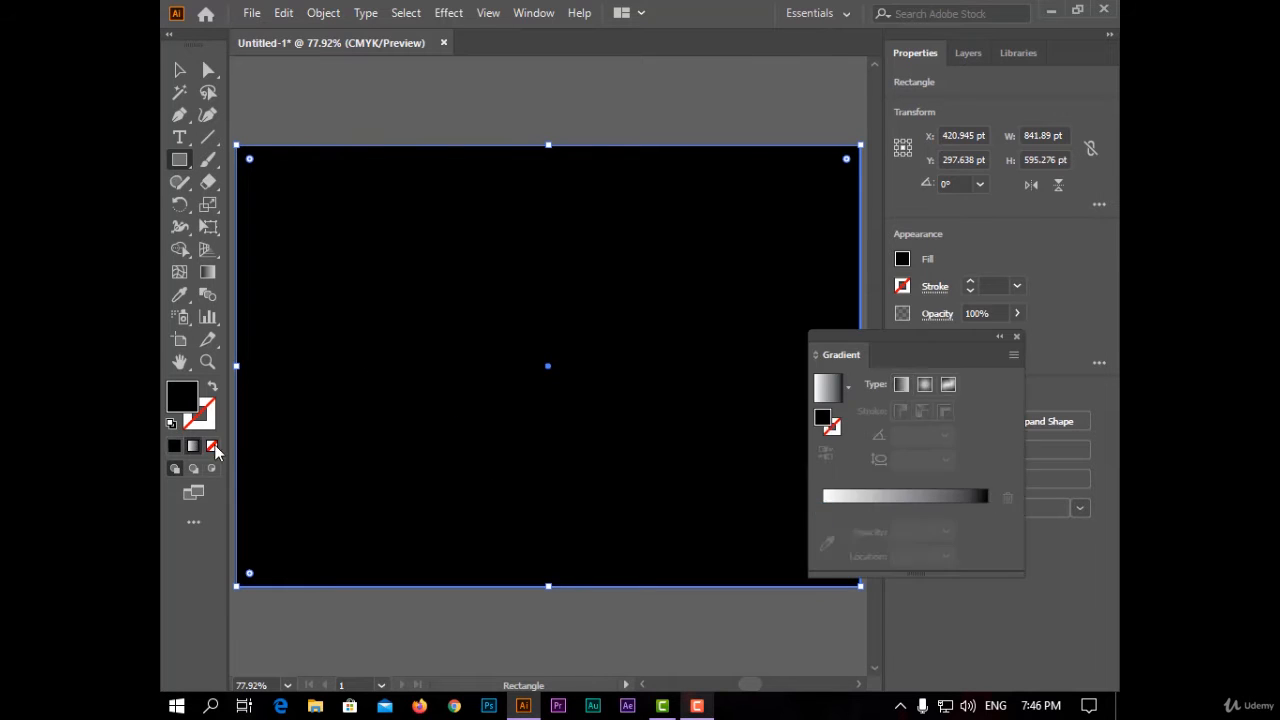
- Set the gradient's end color stop to dark red with C 10.59, M 100, Y 100 and K 81%
double_click(988, 530)
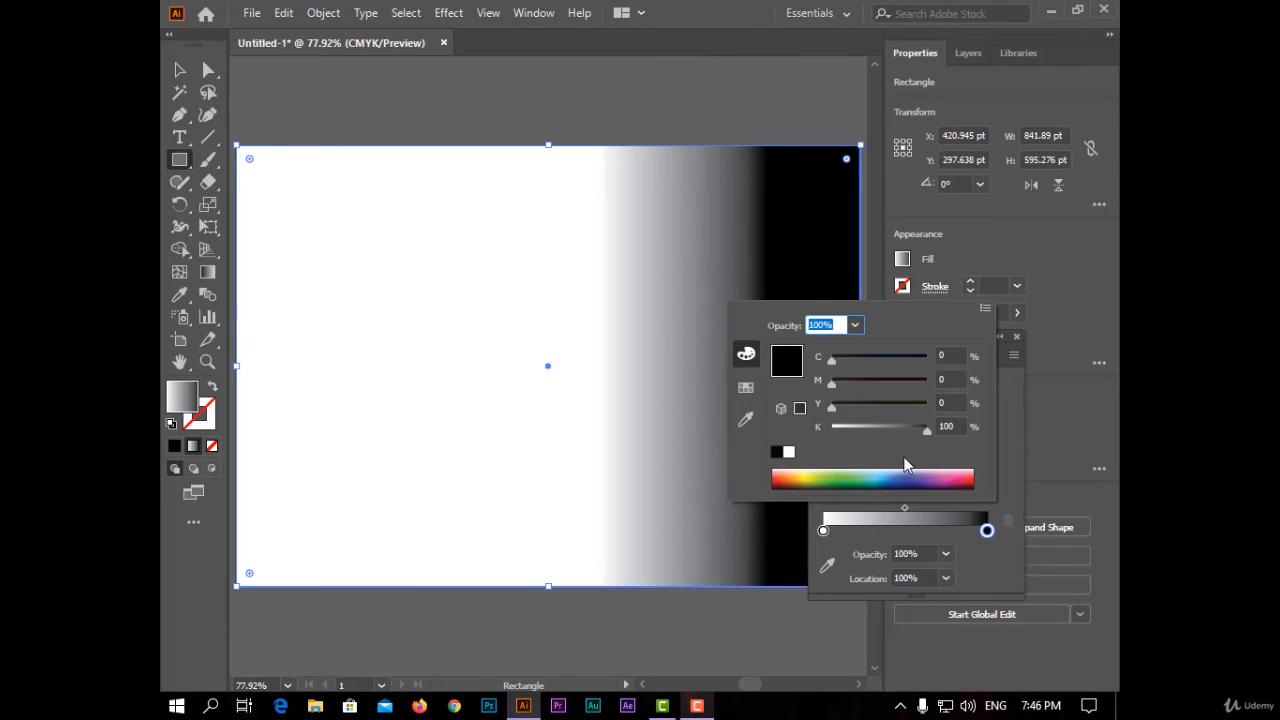
left_click_drag(932, 476, 975, 477)
left_click_drag(834, 431, 911, 443)
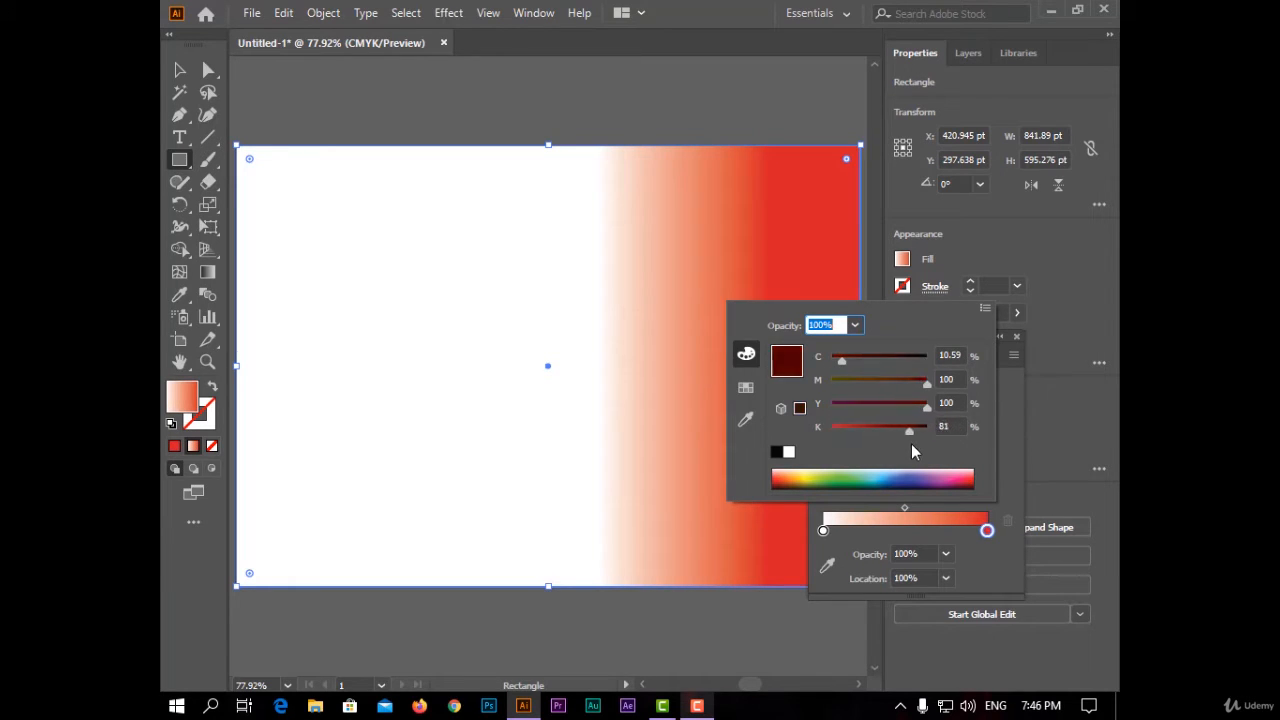
left_click(999, 425)
- Set the gradient's start color stop to a very dark navy blue and close the gradient settings
left_click(823, 531)
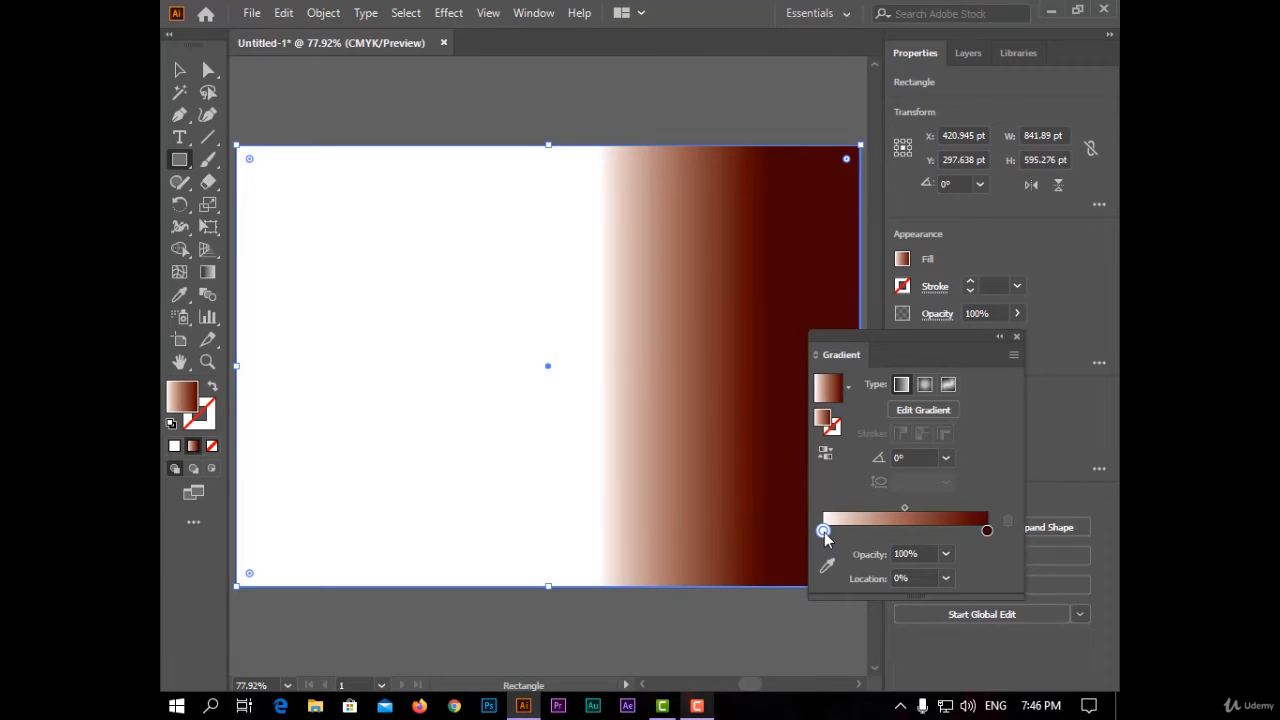
double_click(823, 531)
left_click_drag(912, 472, 901, 432)
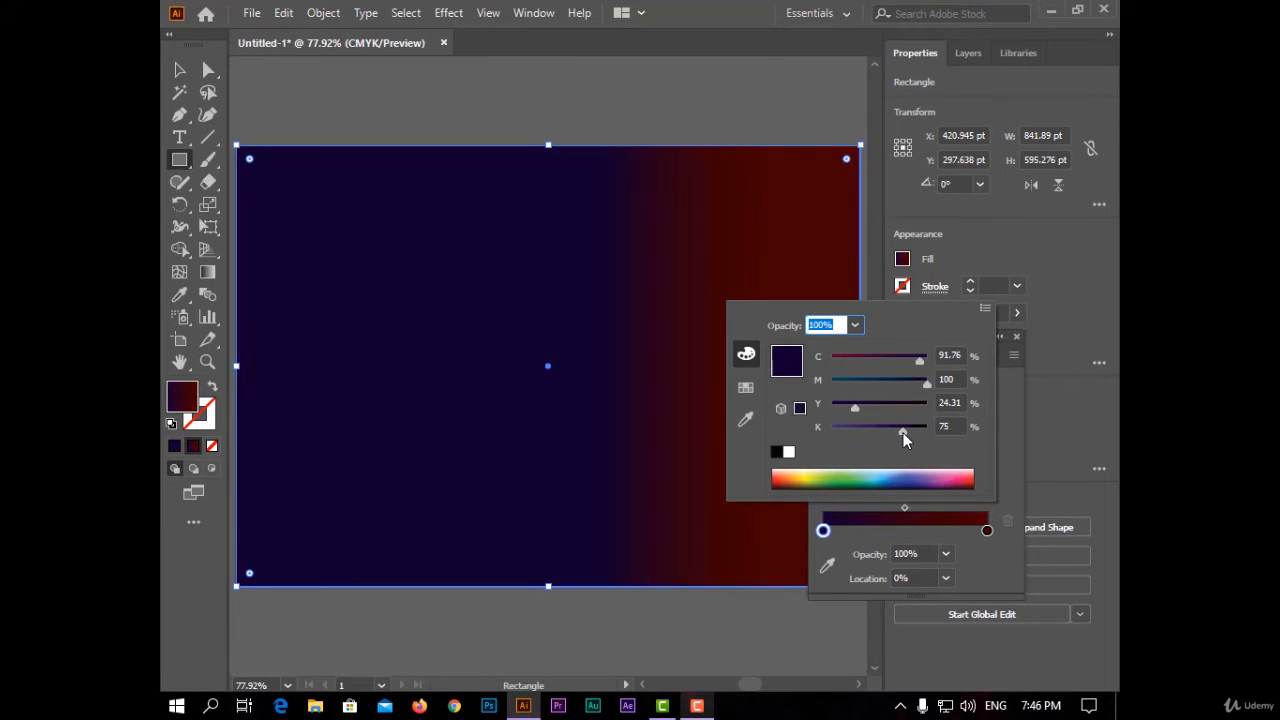
left_click(1003, 443)
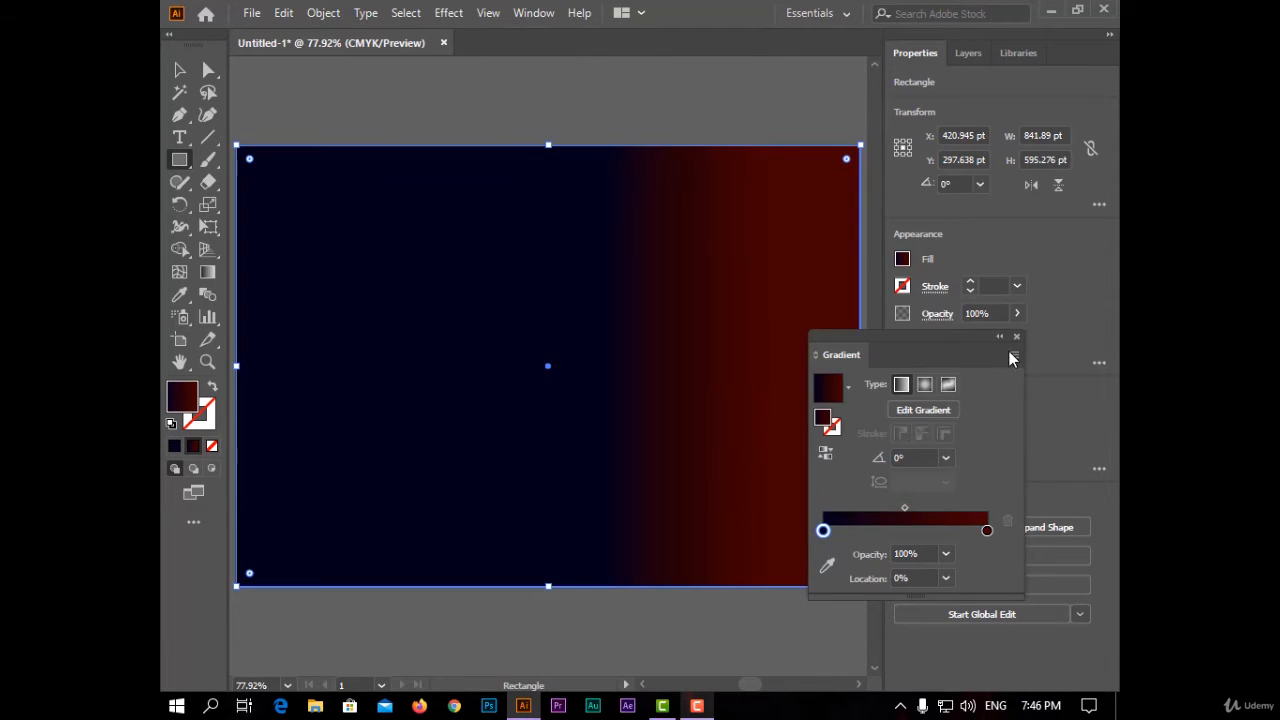
left_click(1018, 339)
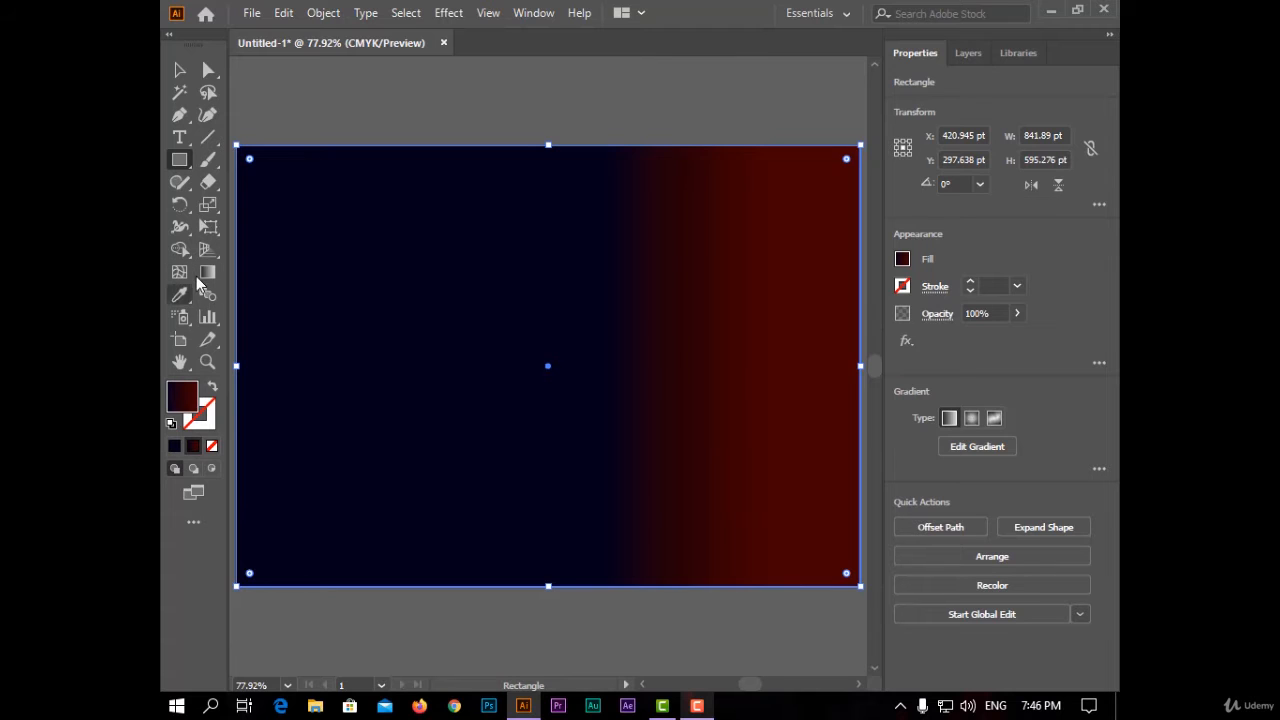
- Redirect the background gradient vertically, with navy at the artboard's upper edge and dark red at its lower edge
left_click(207, 272)
left_click_drag(530, 145, 535, 593)
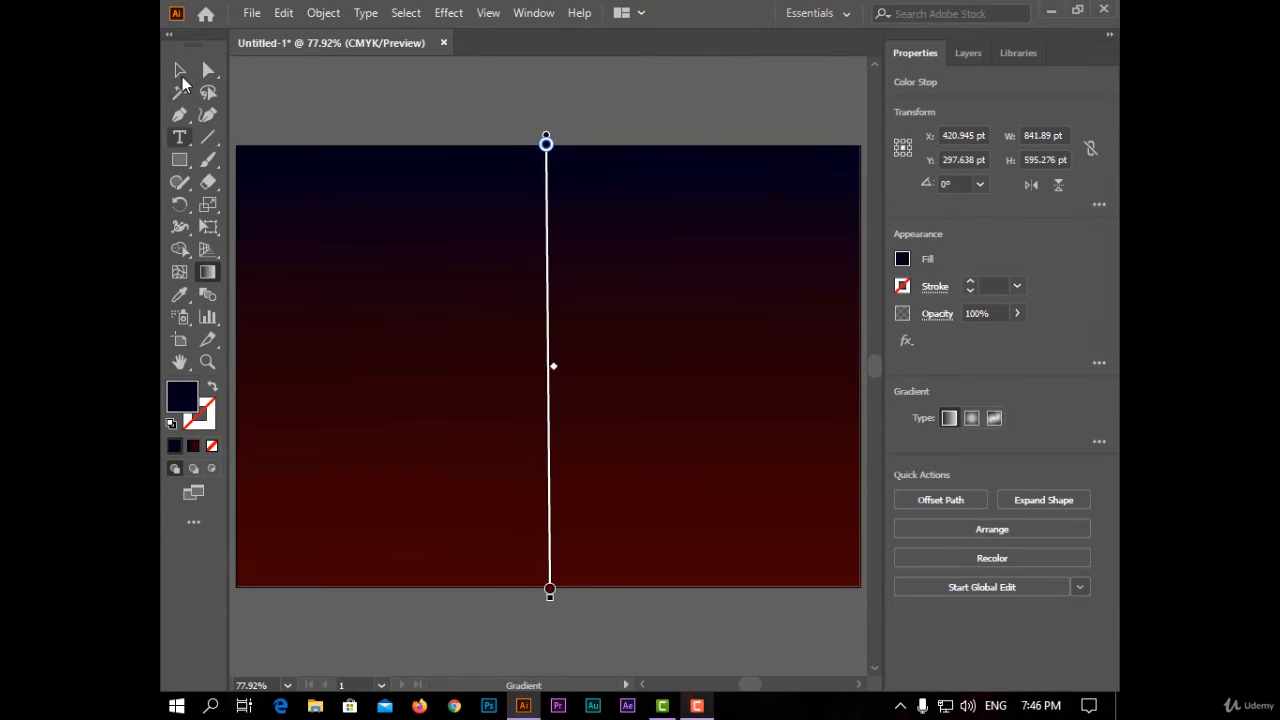
key("v")
- Send the gradient background rectangle to the back, behind the lettering
right_click(420, 229)
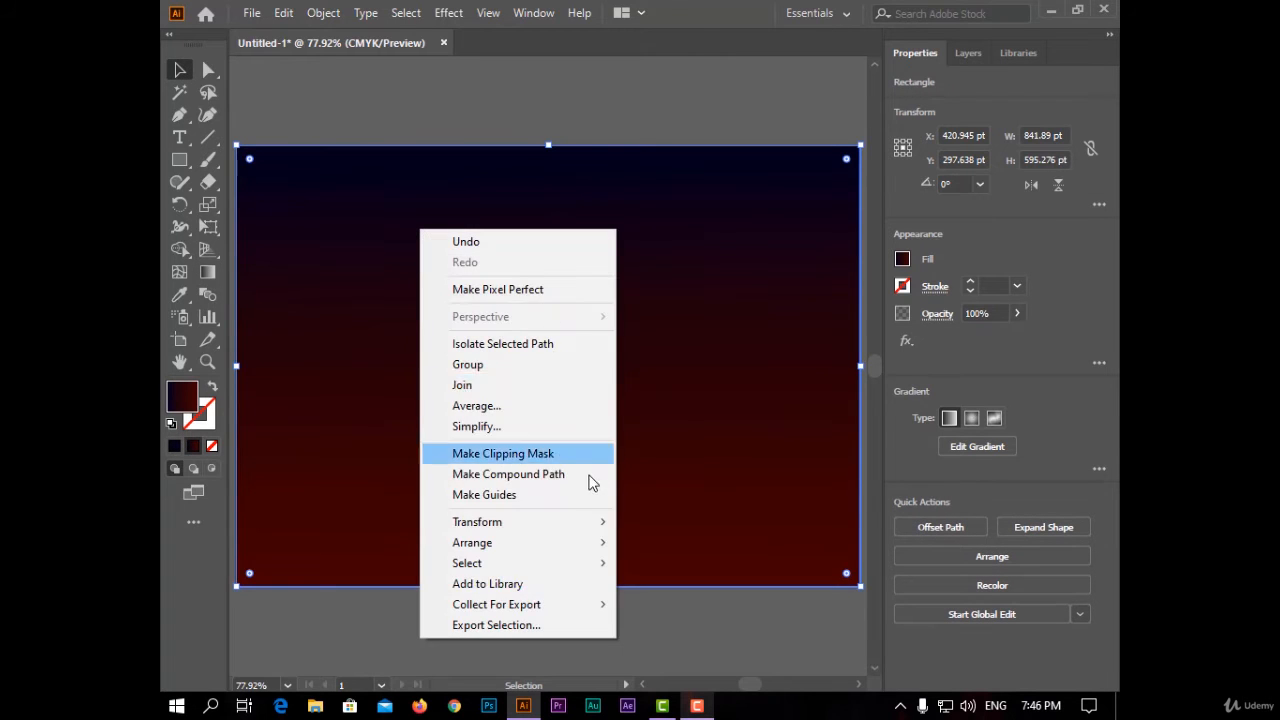
mouse_move(595, 521)
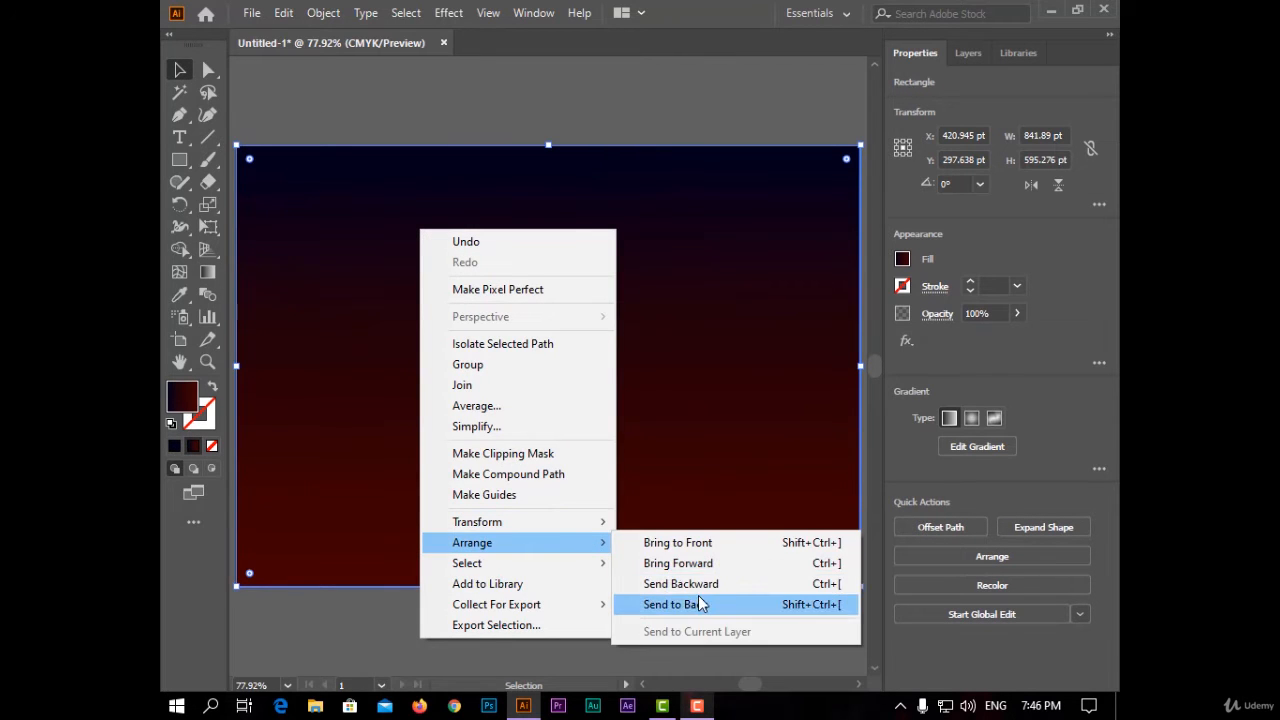
left_click(703, 605)
left_click(654, 629)
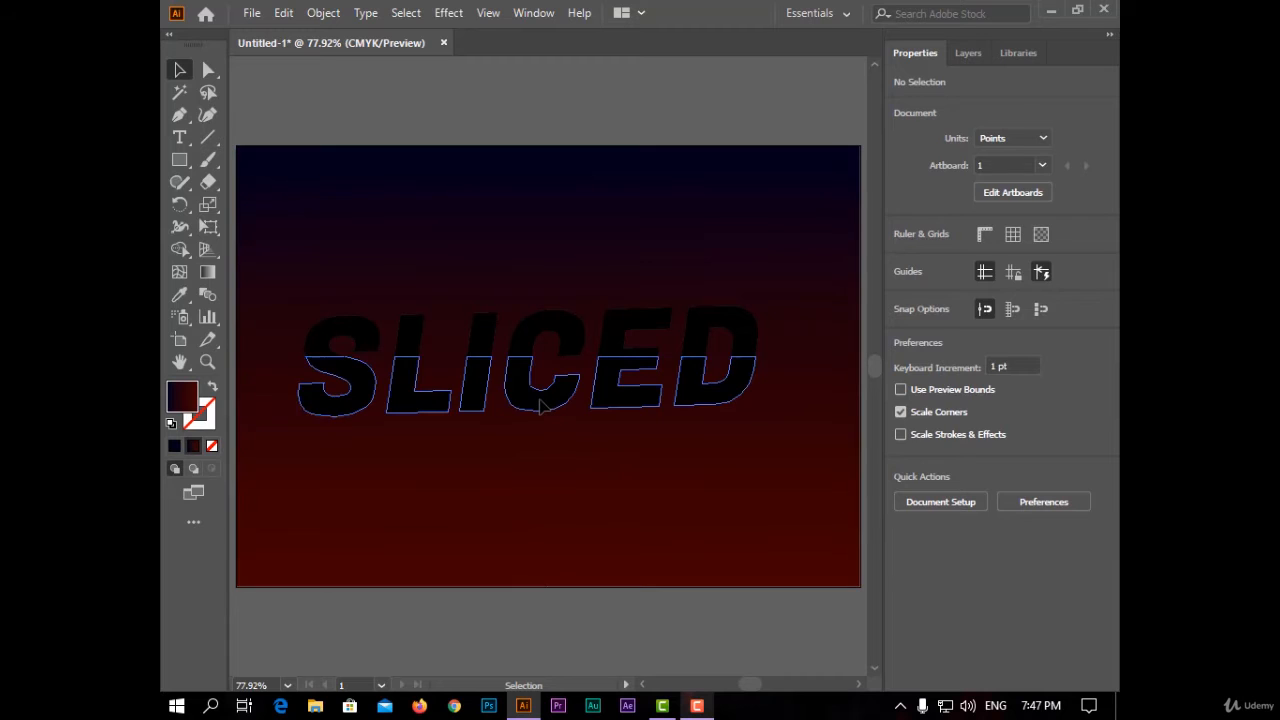
- Fill both the upper and lower halves of the SLICED lettering with white
left_click(540, 405)
left_click(529, 343, "shift")
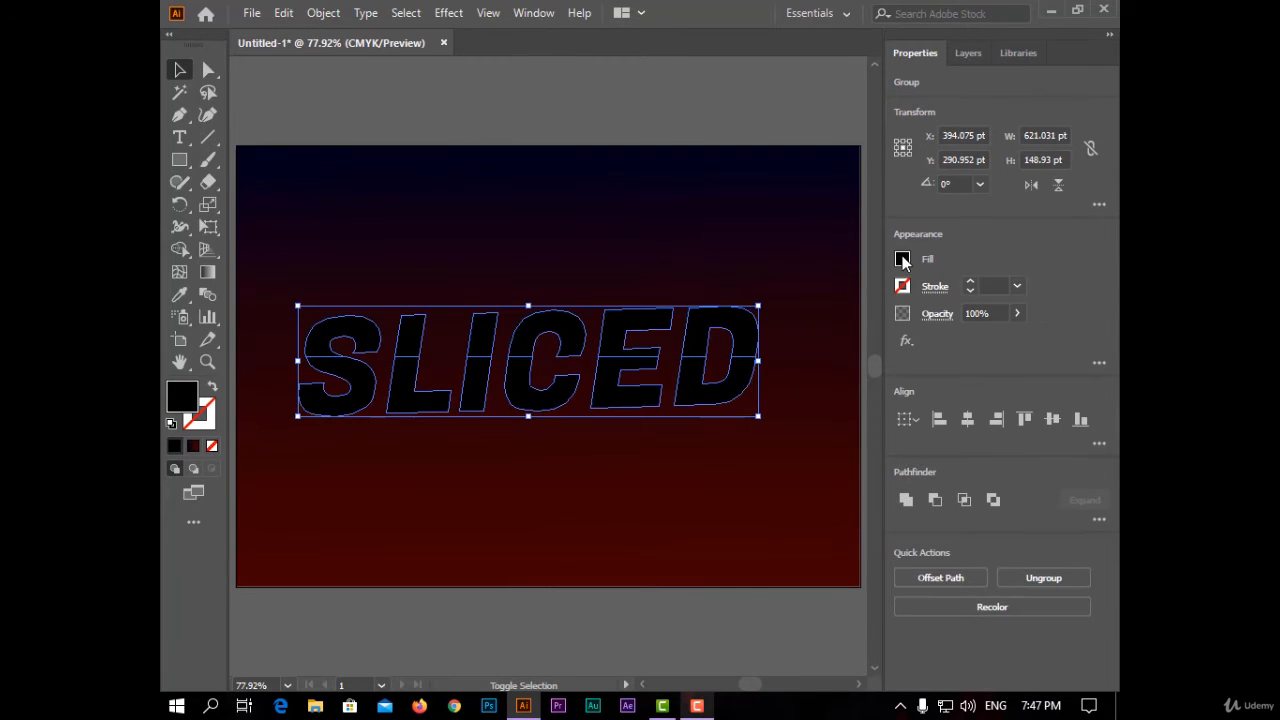
left_click(903, 259)
left_click(726, 329)
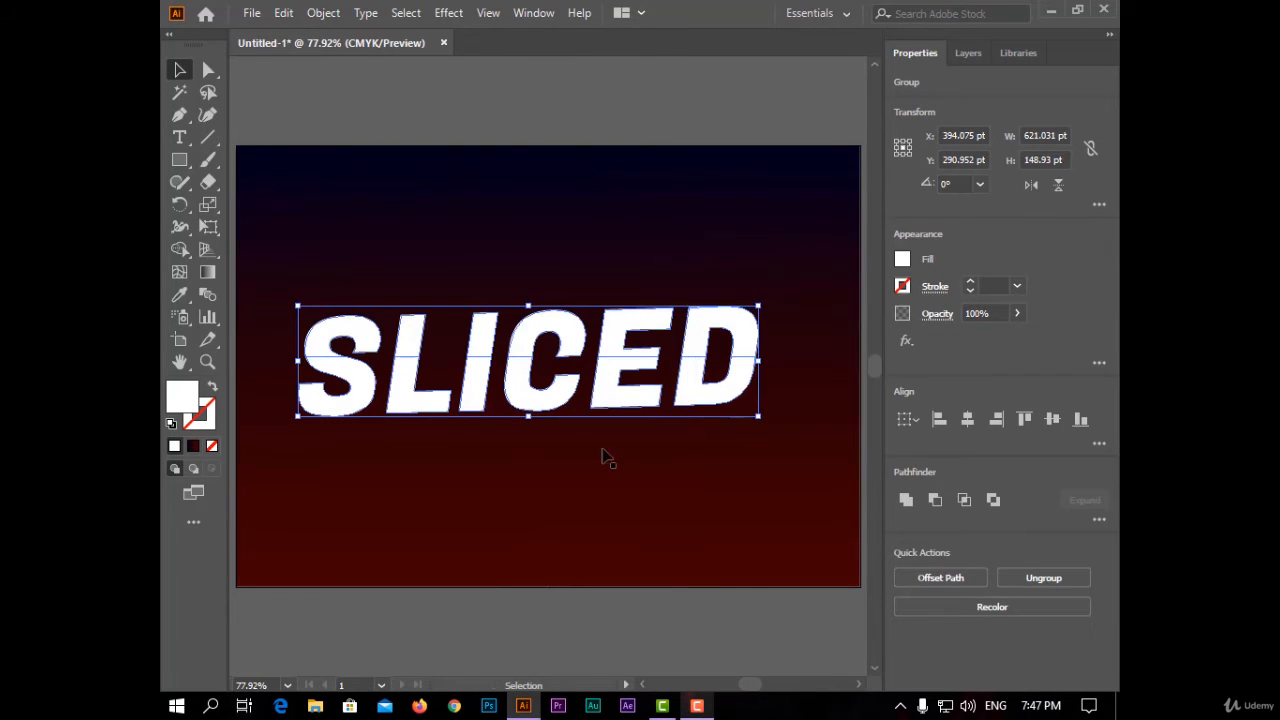
left_click(654, 107)
- Nudge the upper half of the lettering horizontally to the right until its X position is 419.237 pt
left_click(588, 342)
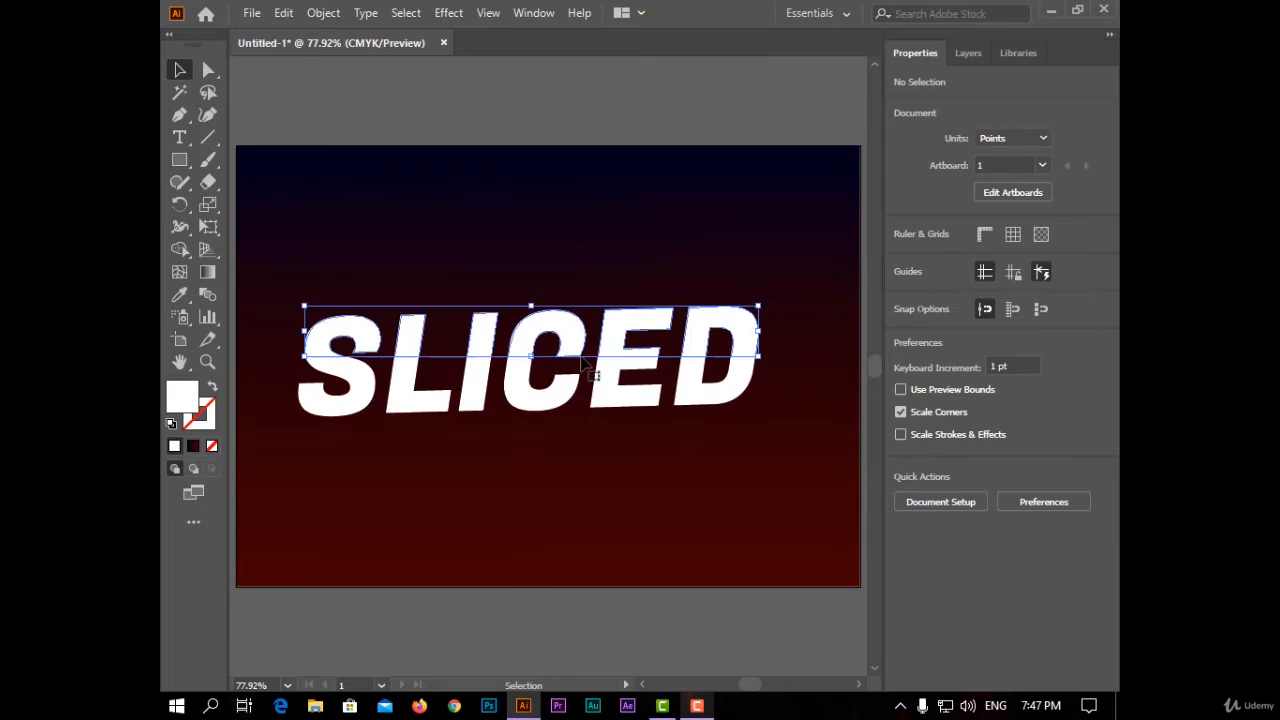
key("Right")
key("Right")
key("Right")
key("Right")
key("Right")
key("Right")
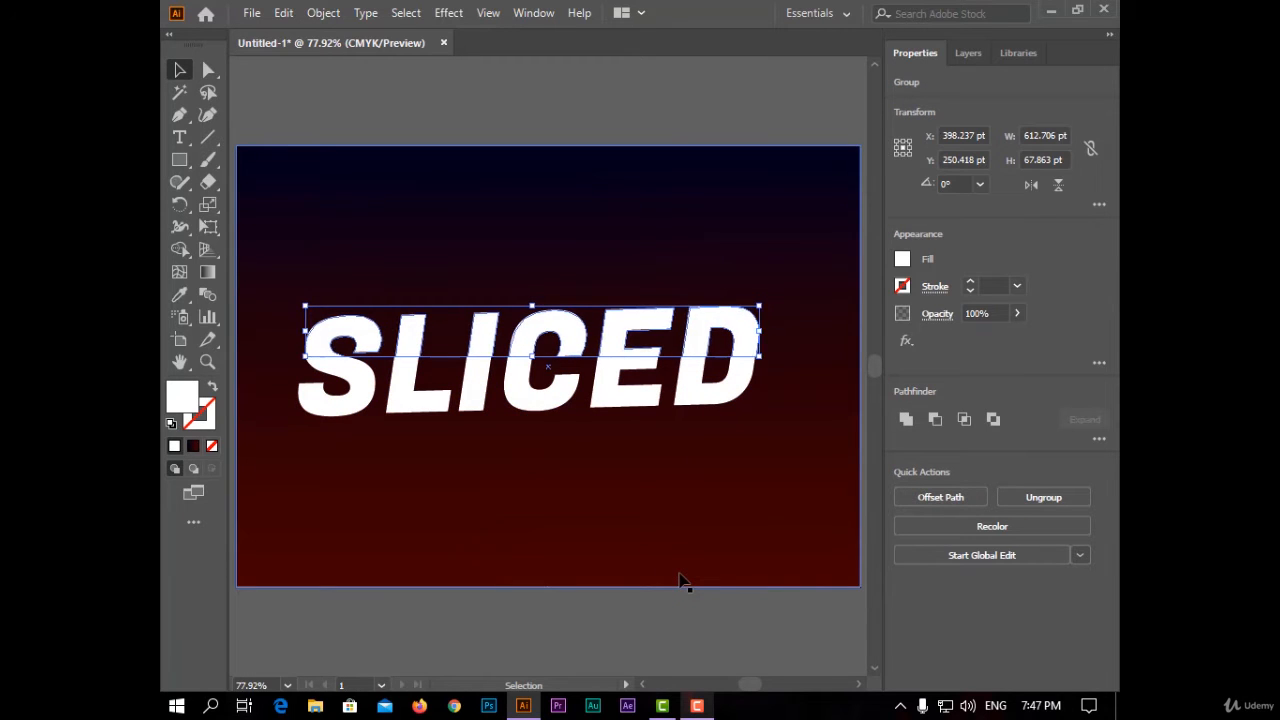
key("Right")
key("Right")
key("Right")
key("Right")
key("Right")
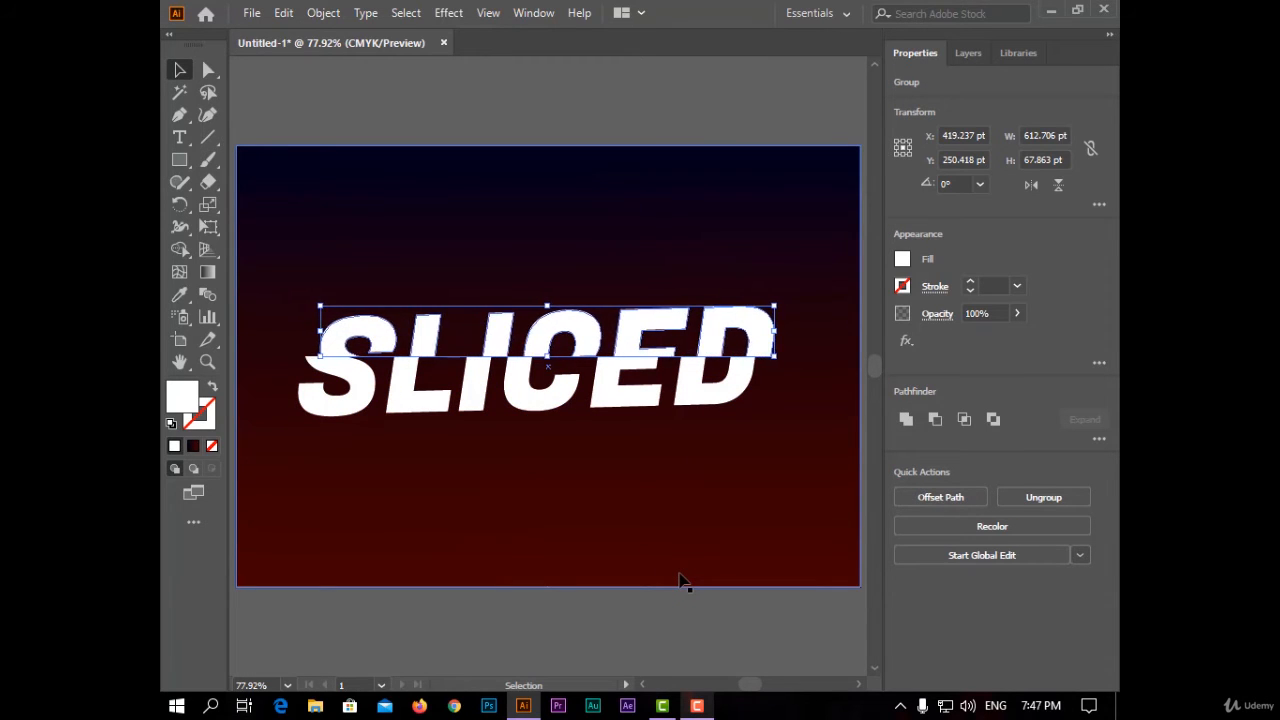
left_click(726, 610)
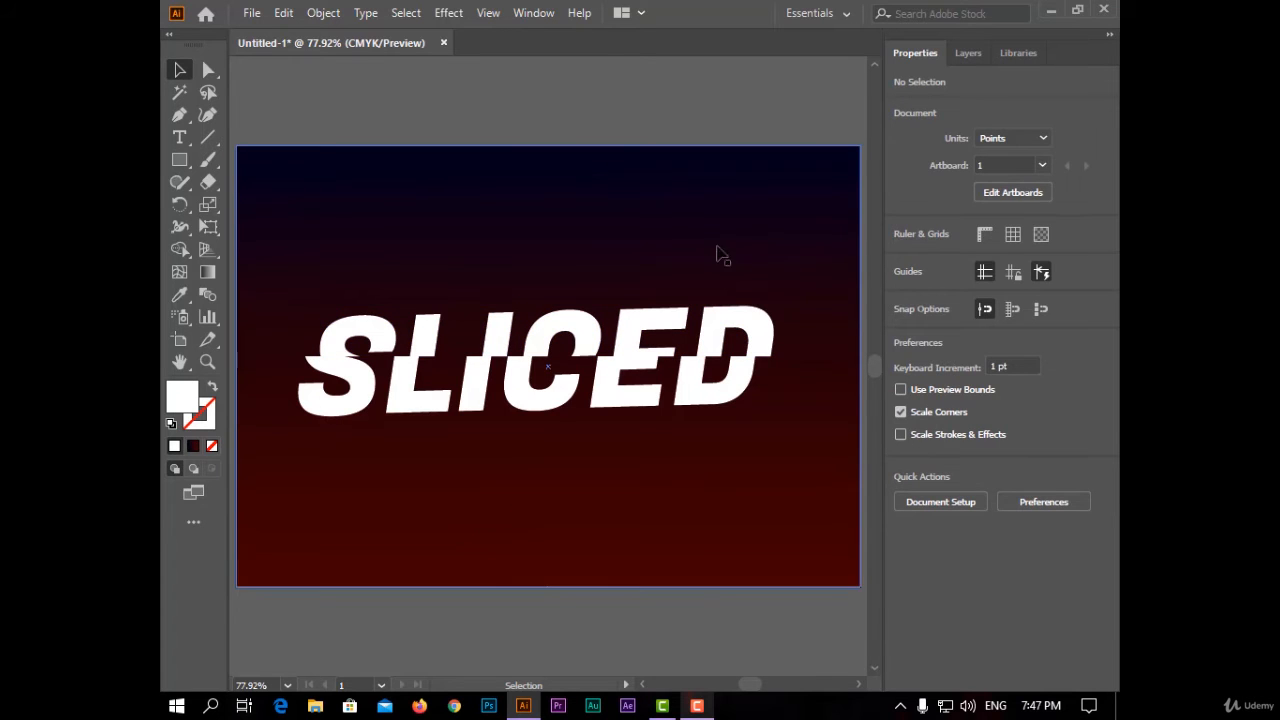
- Try filling the upper lettering half with the recent gradient, changing its start stop to black and its end stop to white
left_click(584, 336)
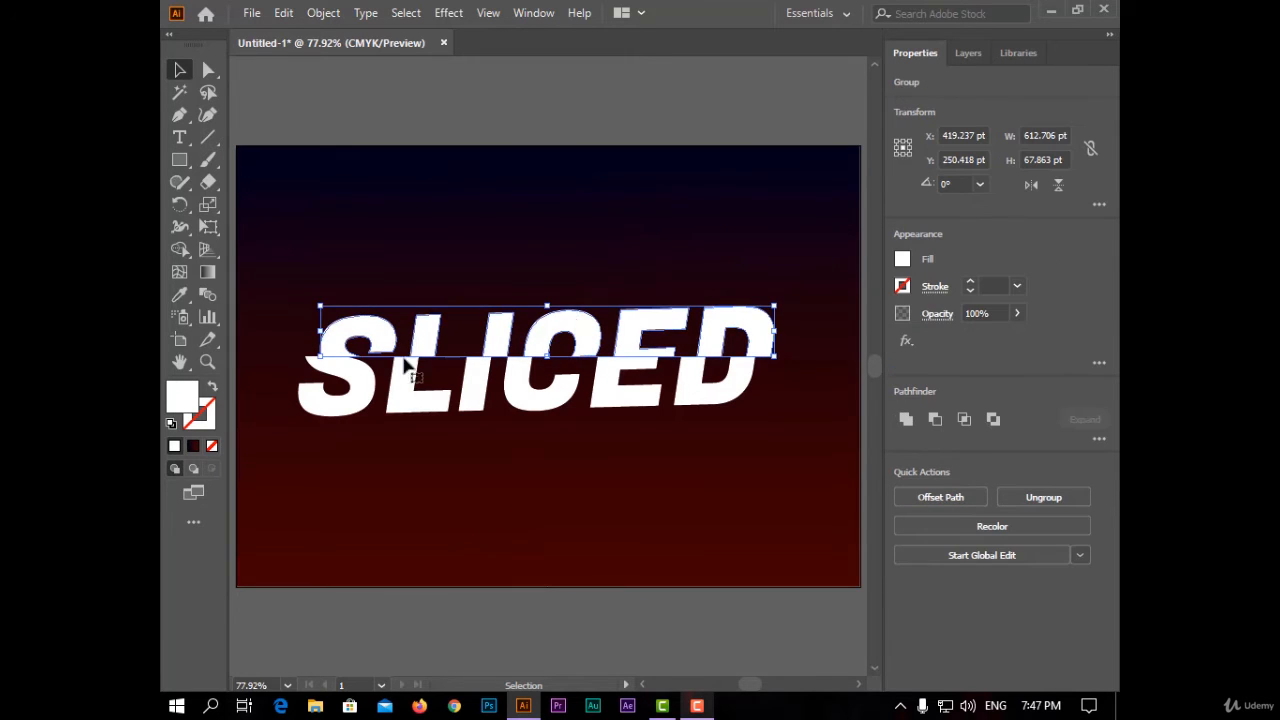
left_click(194, 446)
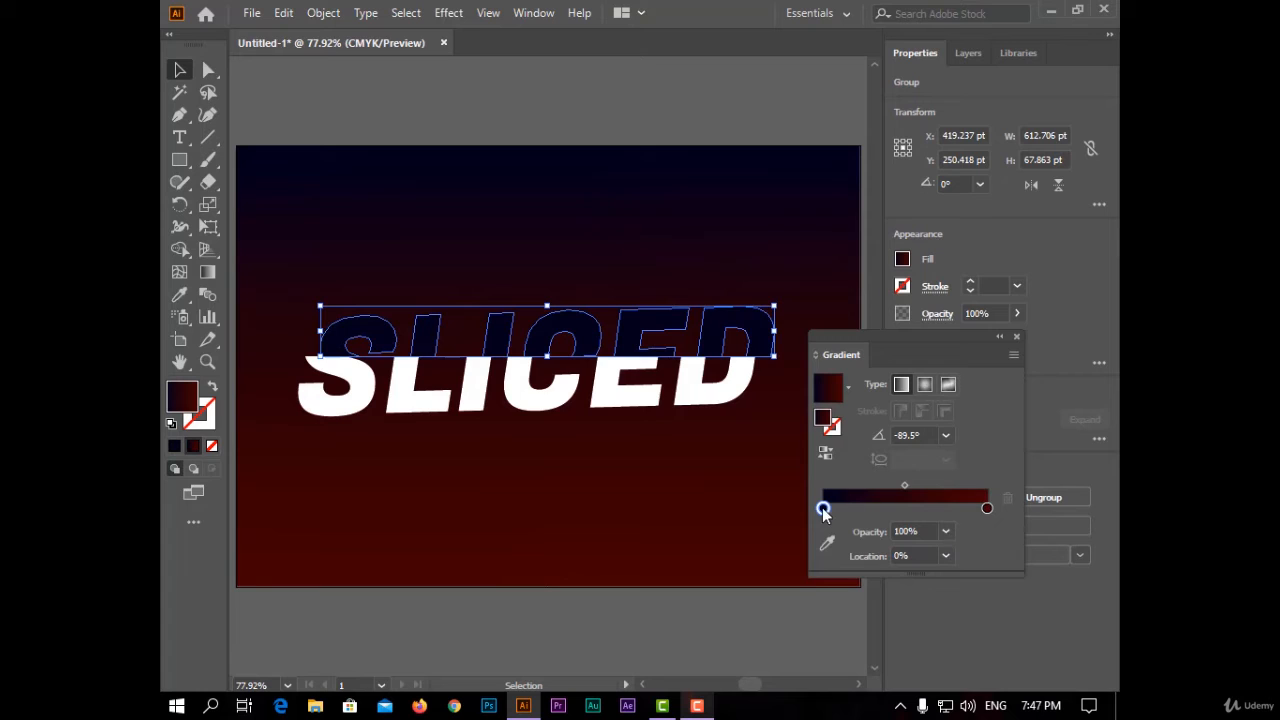
double_click(823, 508)
left_click(779, 430)
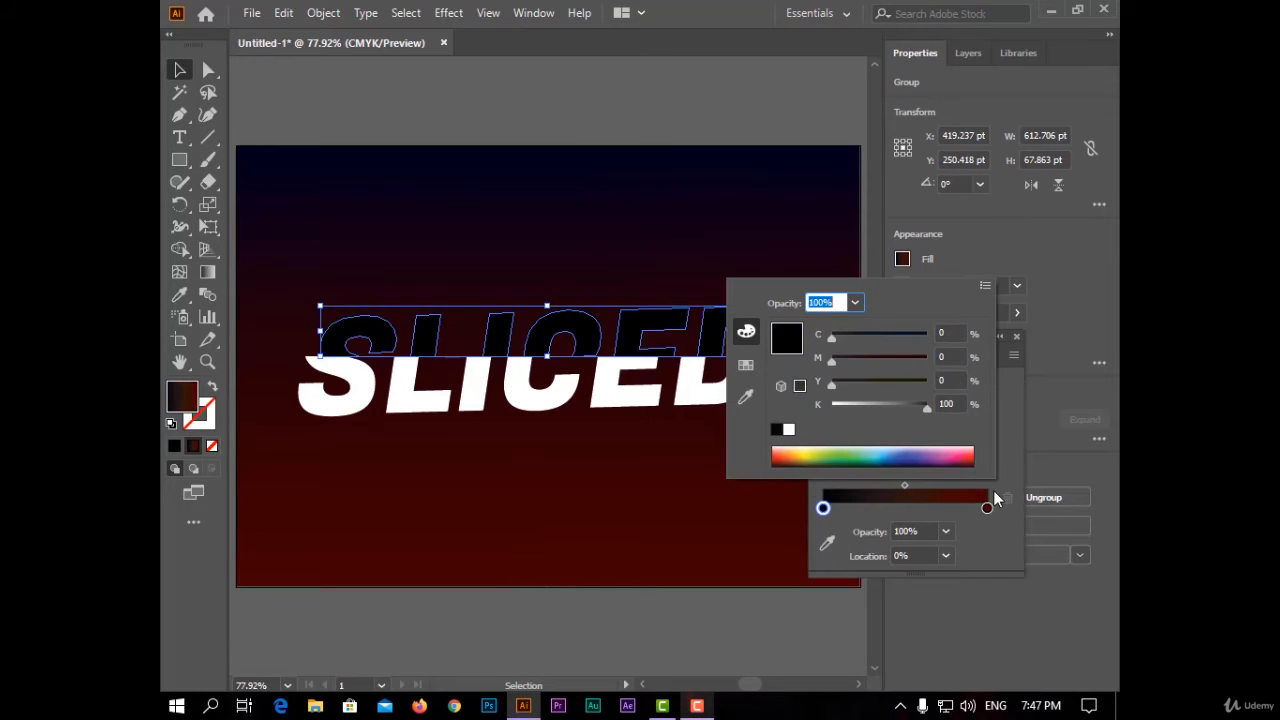
left_click(988, 508)
double_click(988, 508)
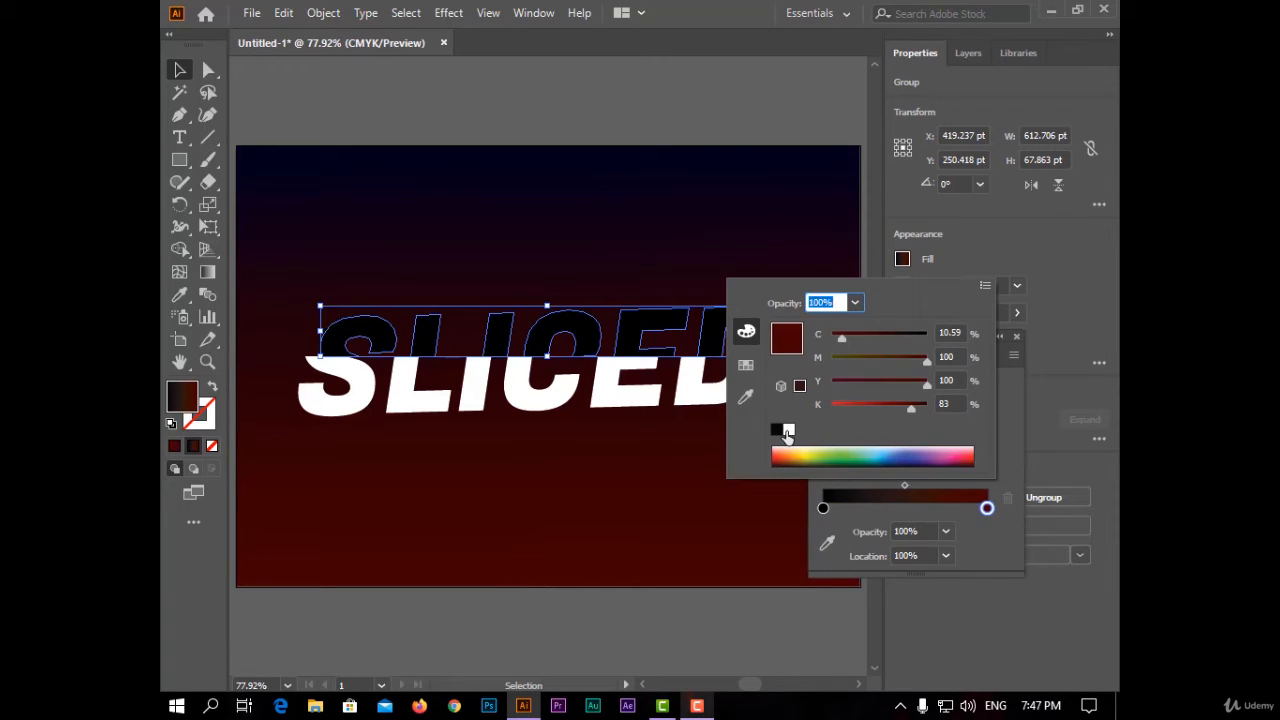
left_click(788, 430)
left_click(1005, 428)
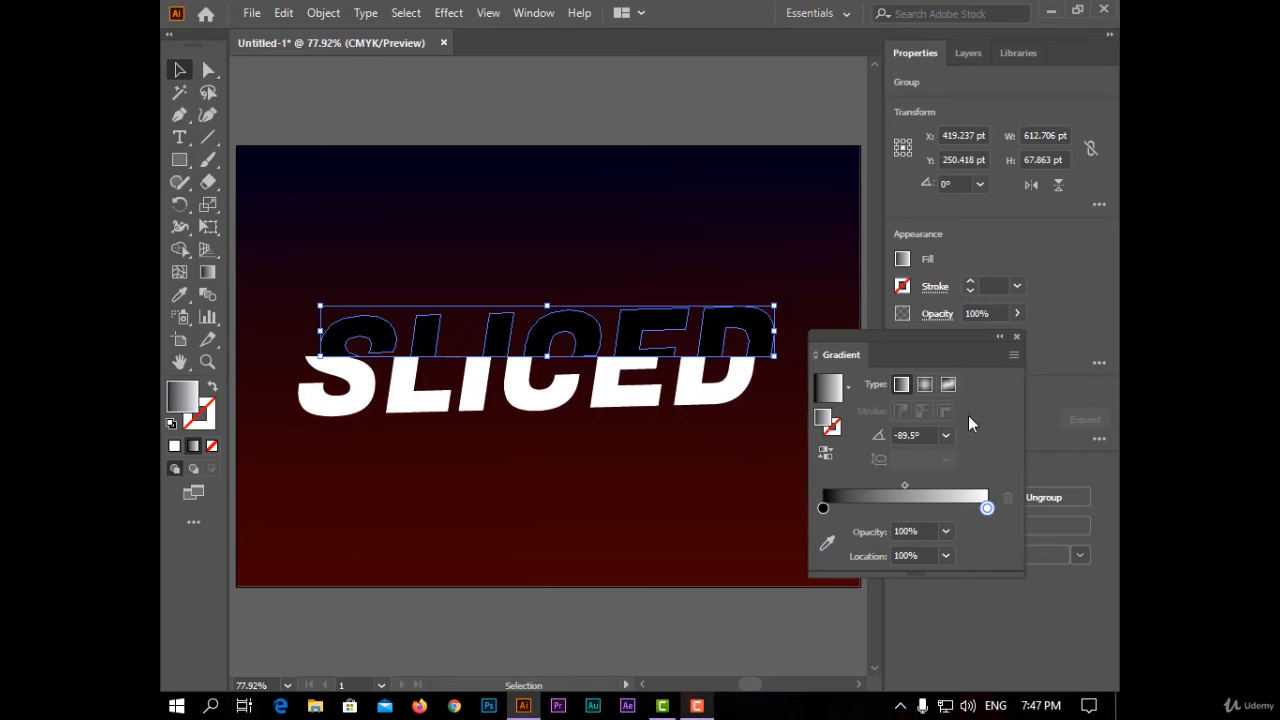
left_click(1019, 337)
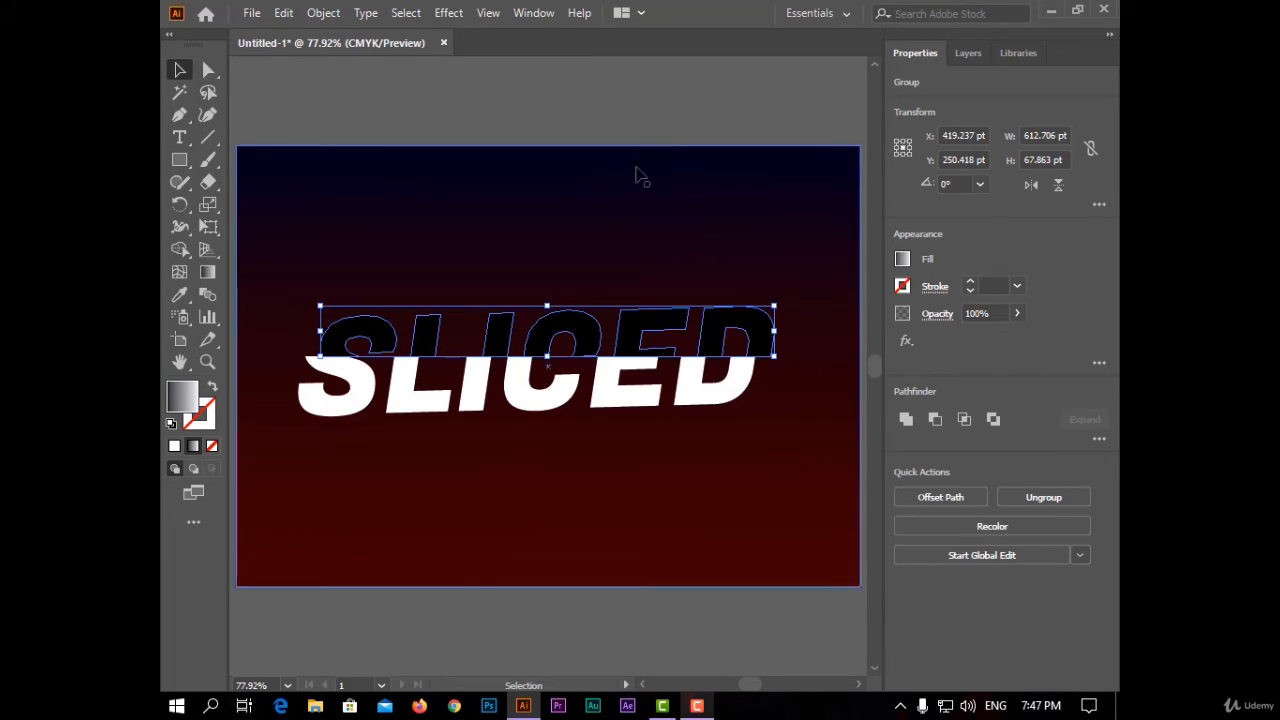
left_click(651, 94)
- Fill the upper lettering half with the preset white-to-black linear gradient swatch
left_click(668, 326)
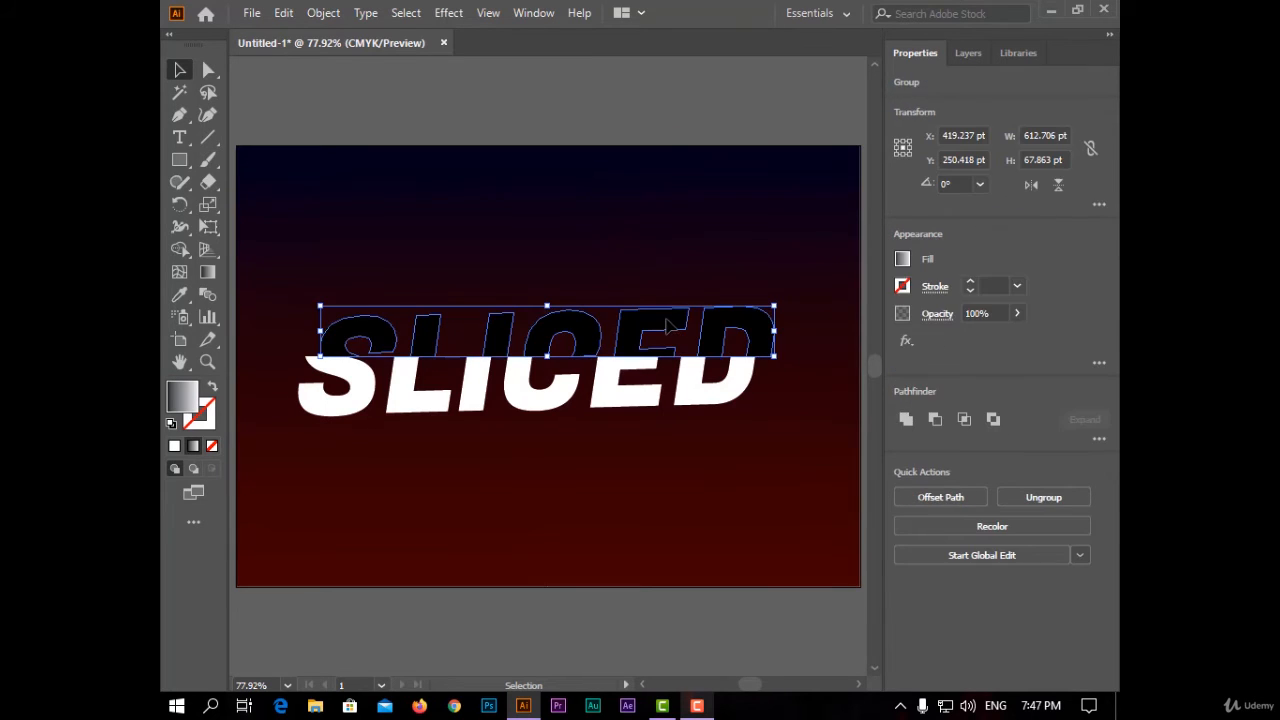
left_click(902, 259)
left_click(725, 328)
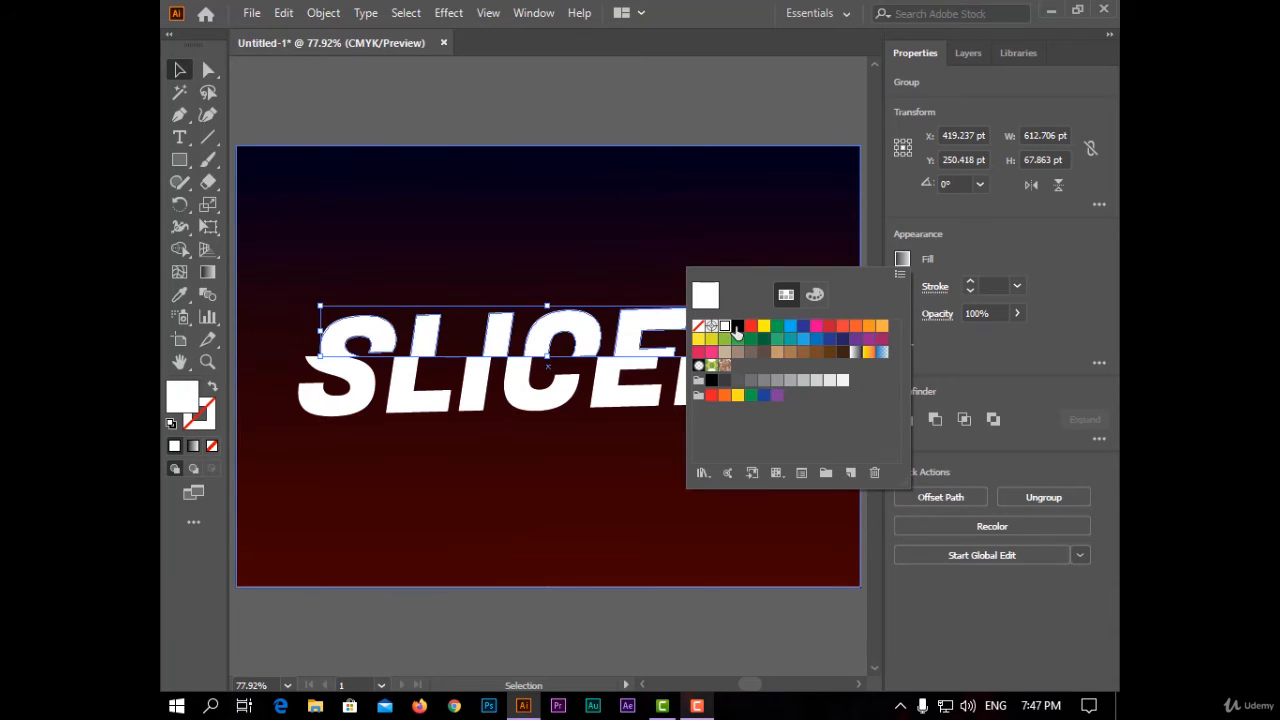
left_click(737, 326)
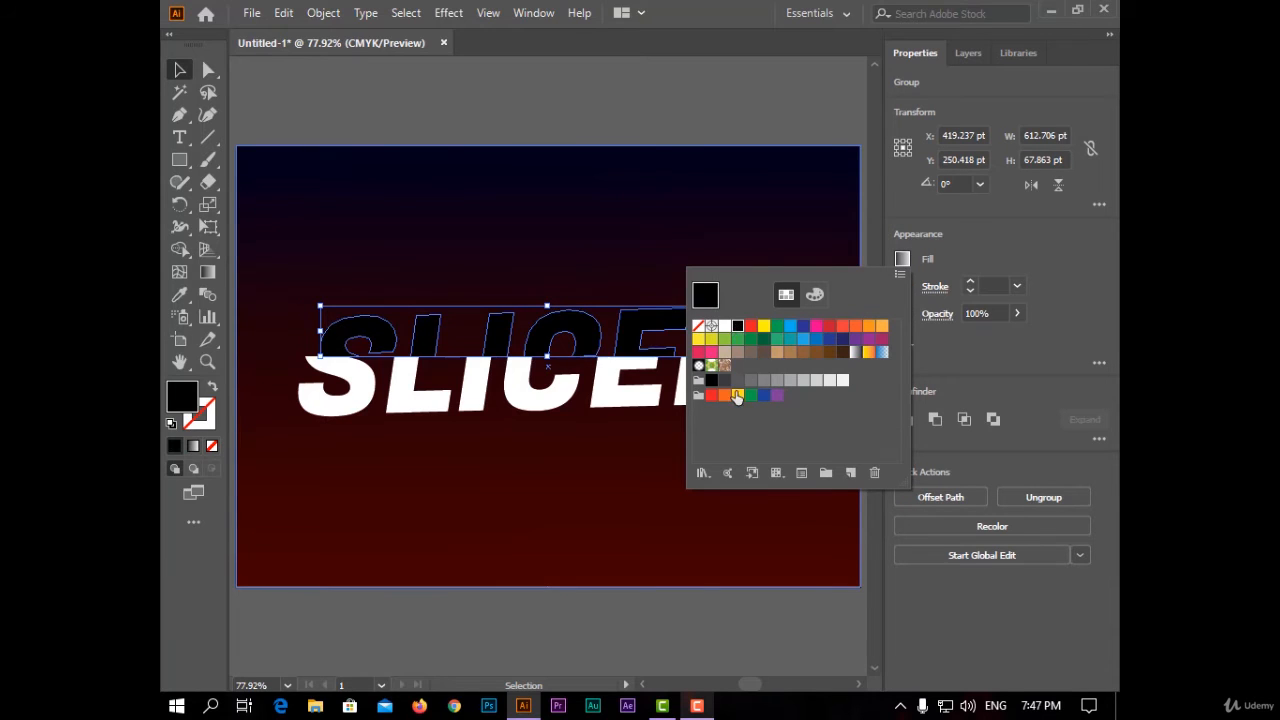
left_click(856, 353)
left_click(593, 77)
left_click(621, 108)
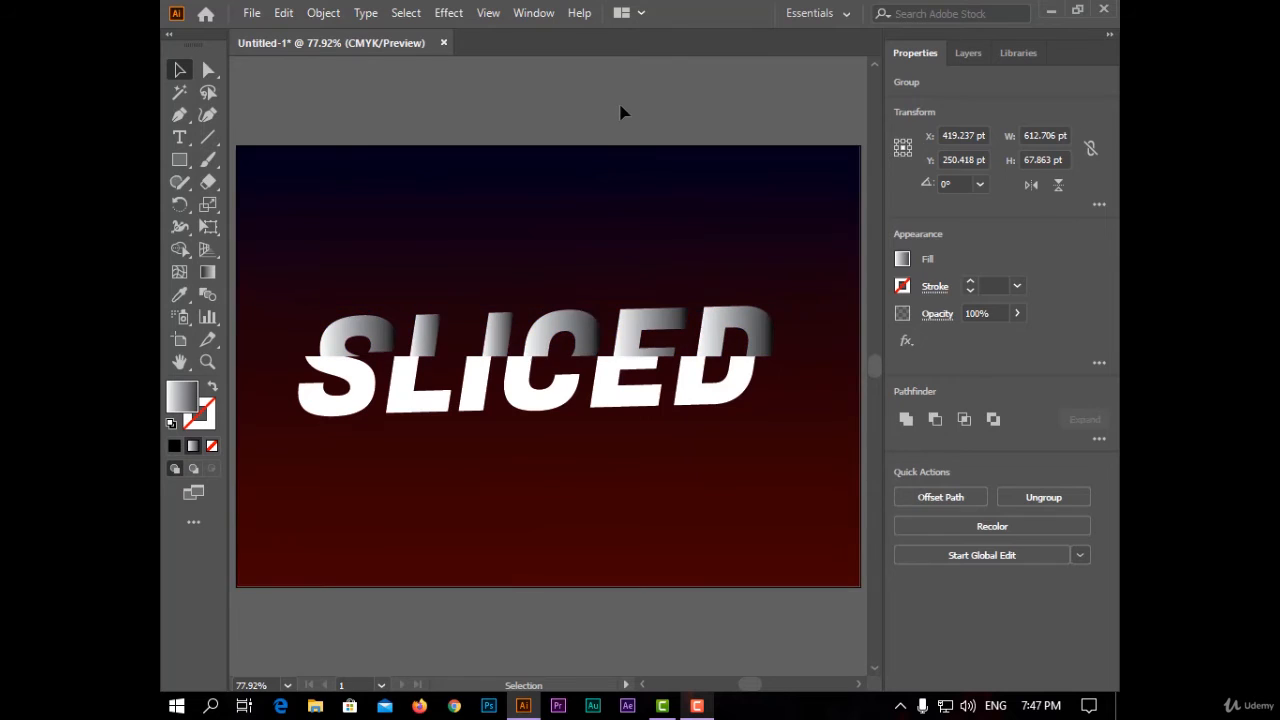
- Ungroup the upper half's letter pieces and make them one compound path so the gradient spans the whole word
left_click(576, 322)
left_click(207, 272)
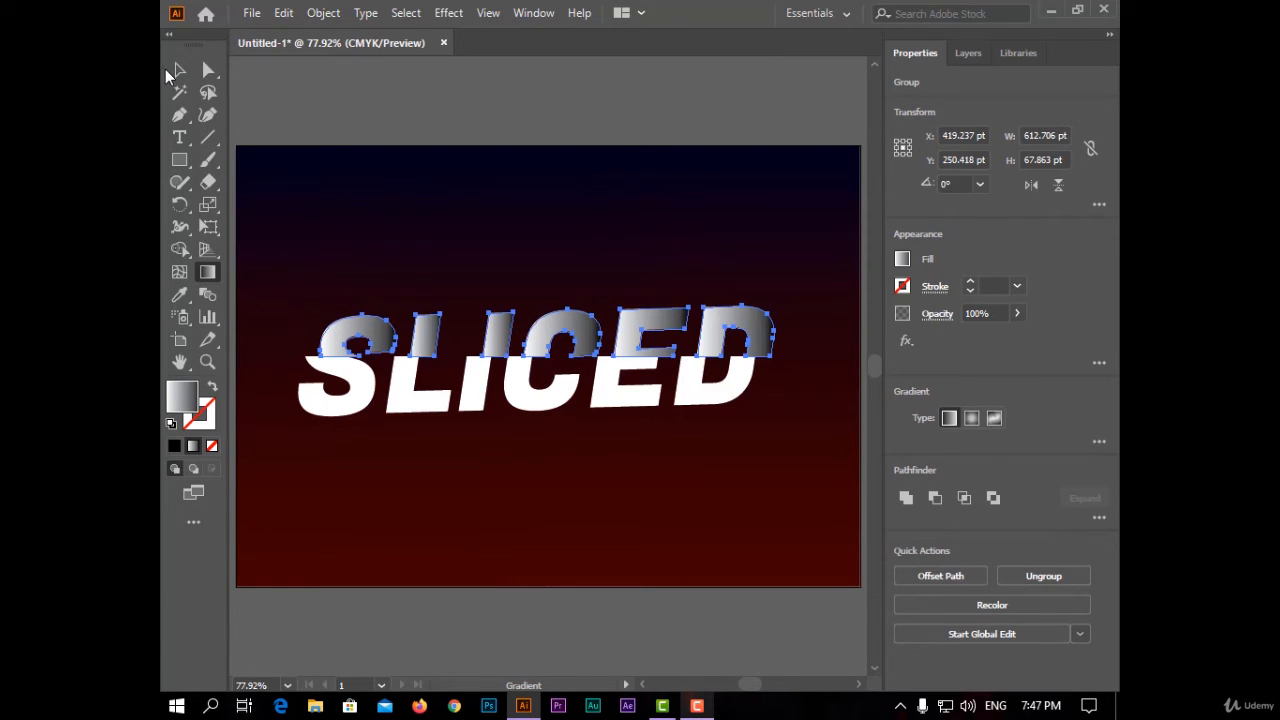
left_click(172, 72)
right_click(512, 322)
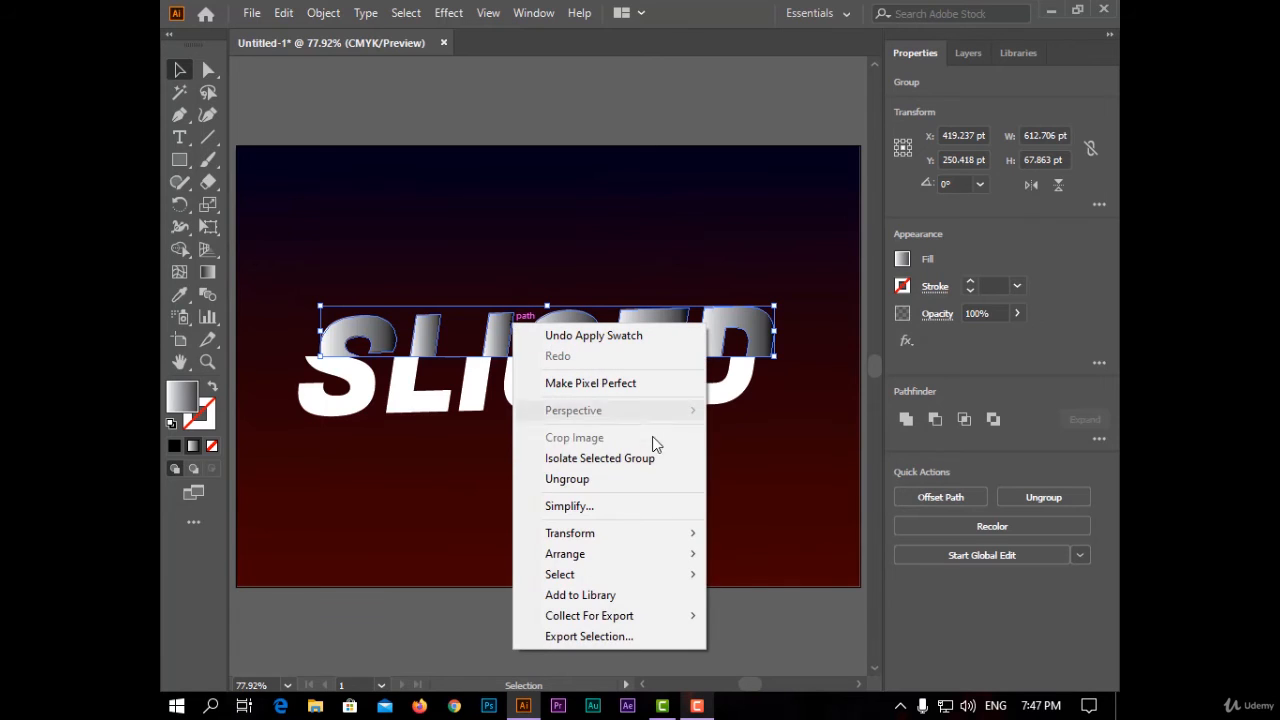
left_click(606, 479)
right_click(547, 322)
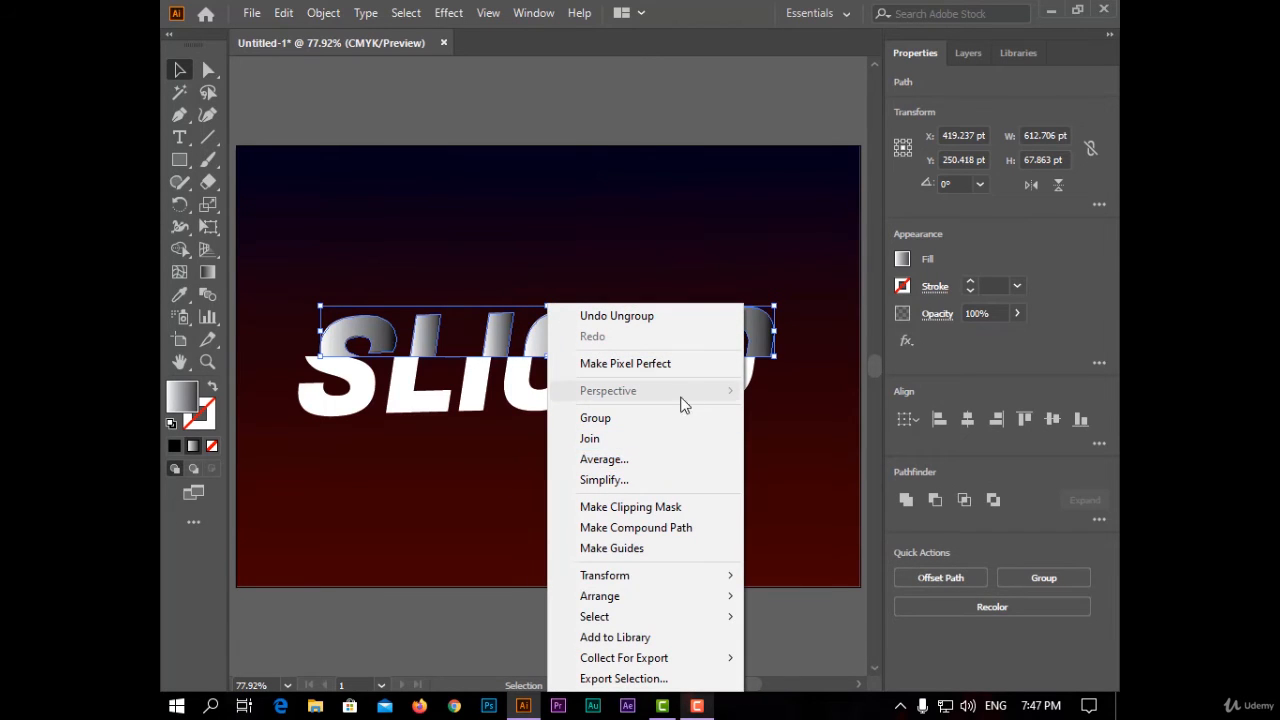
left_click(668, 536)
left_click(548, 420)
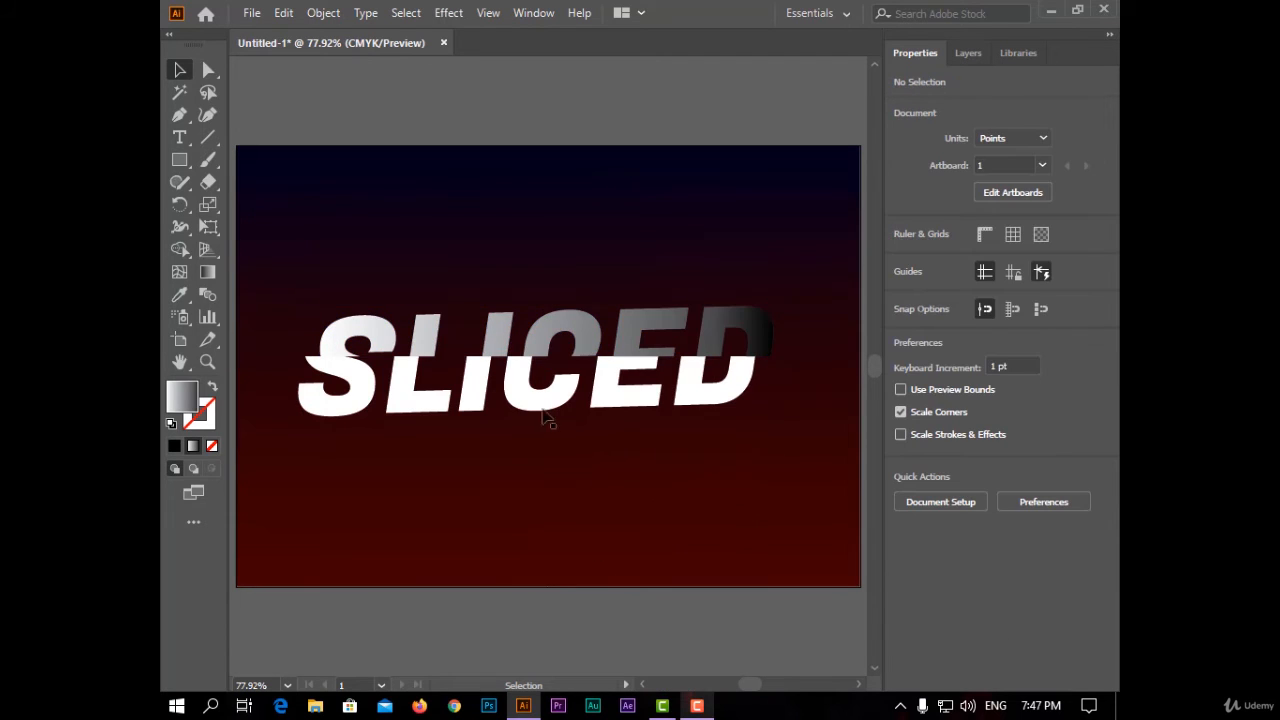
right_click(543, 343)
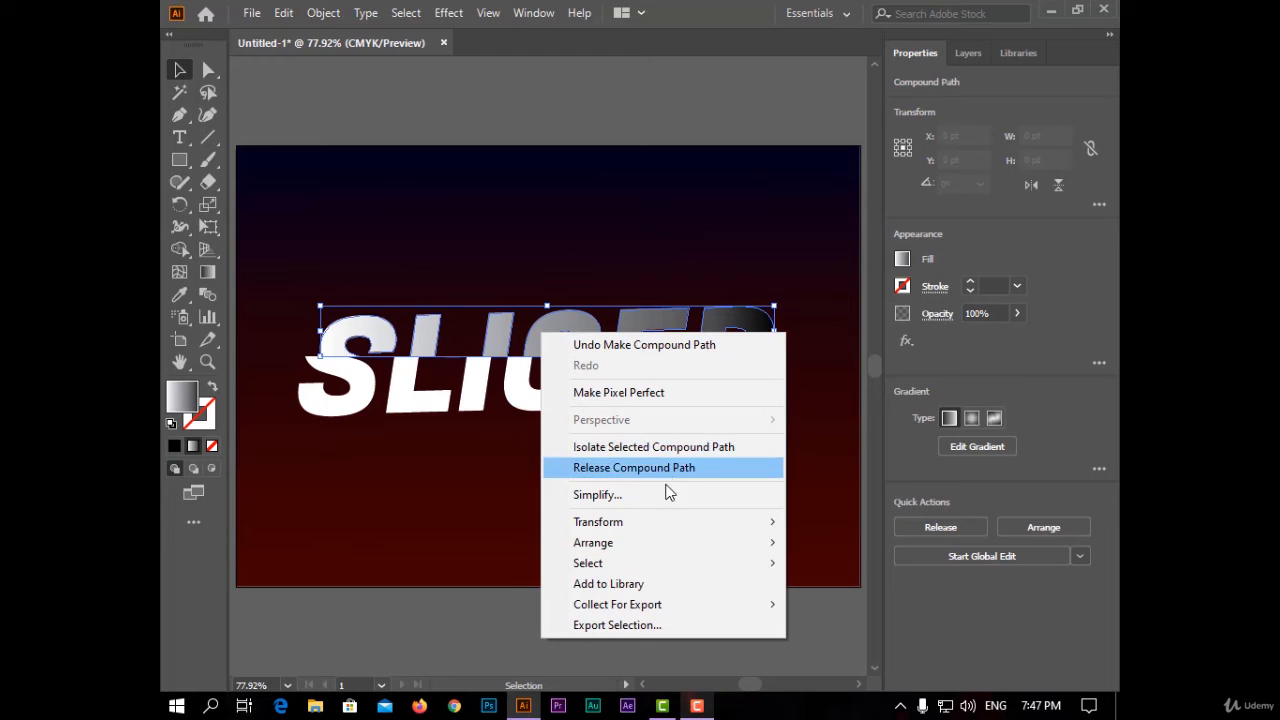
left_click(482, 639)
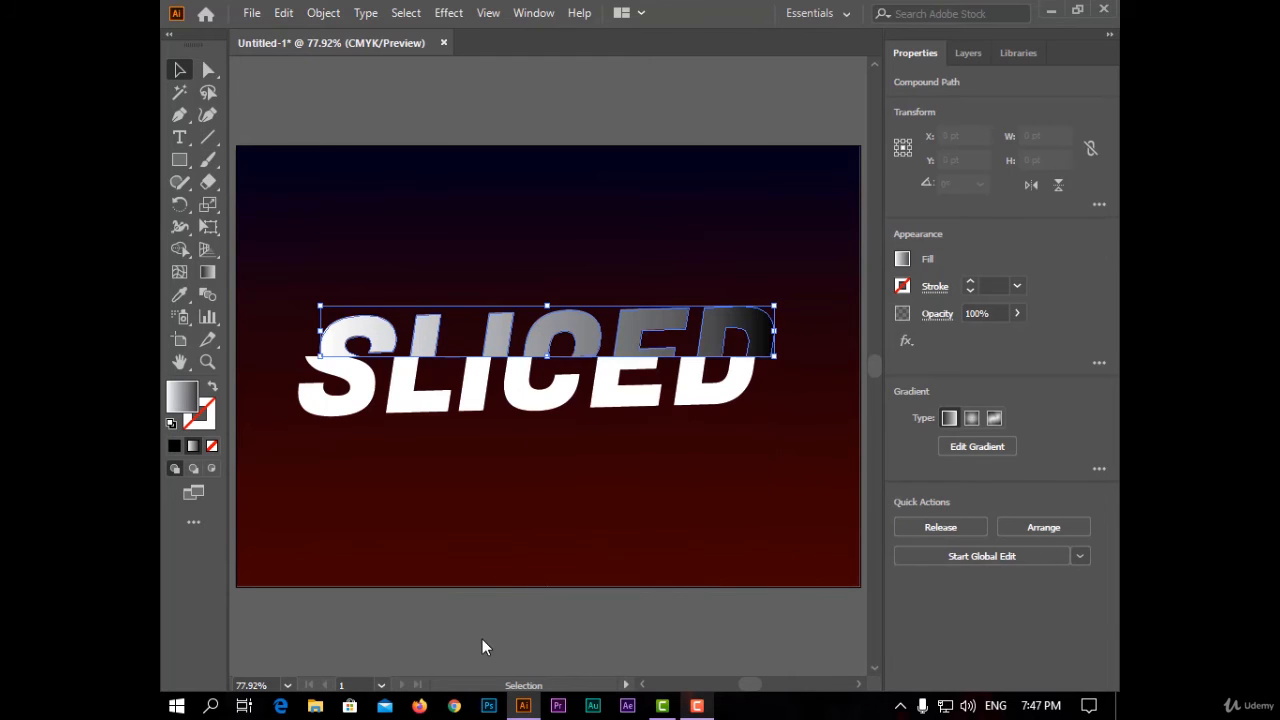
left_click(482, 639)
left_click(202, 278)
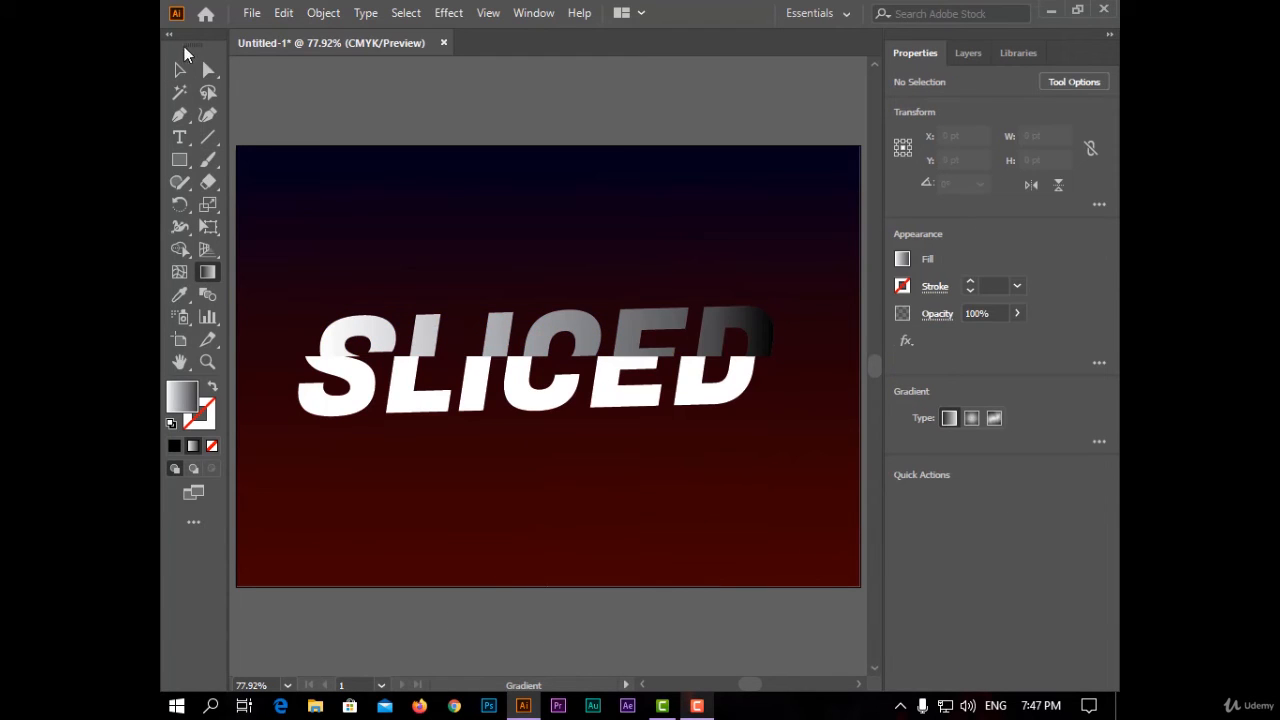
left_click(180, 69)
left_click(384, 316)
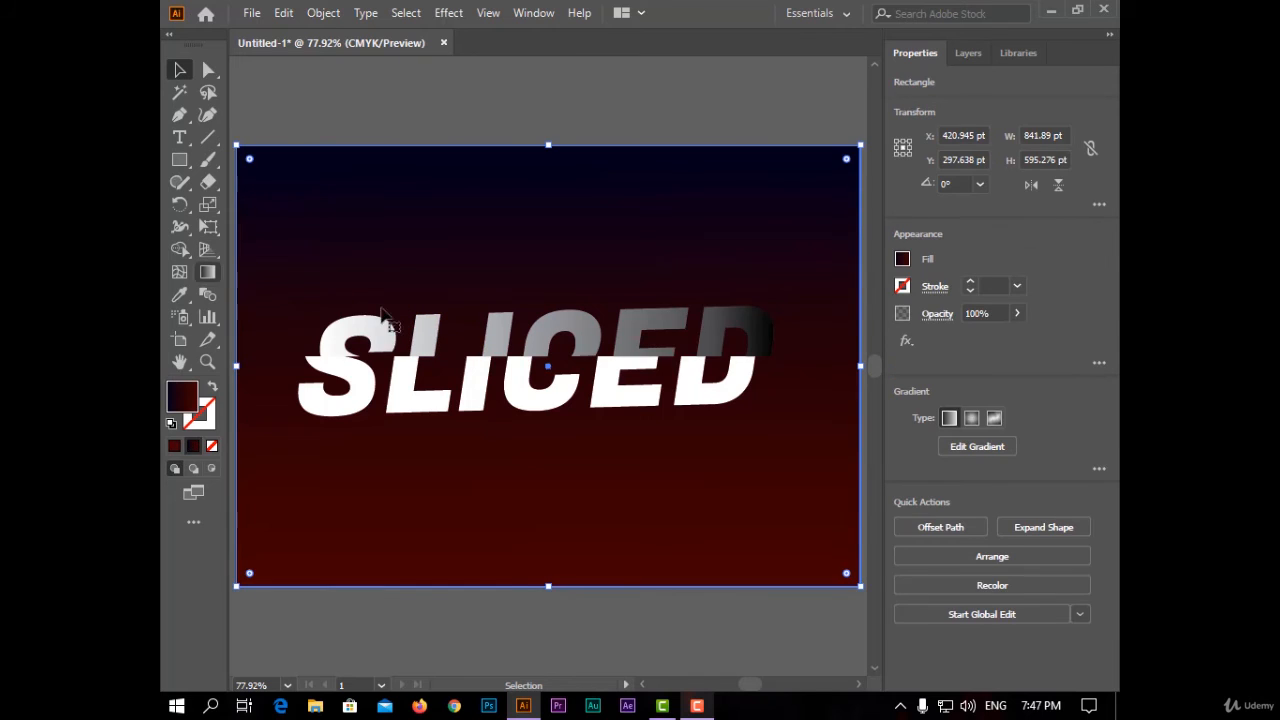
- Redirect the upper half's gradient vertically, with white at the letters' upper edge and black well below the lettering
left_click(494, 346)
left_click(205, 276)
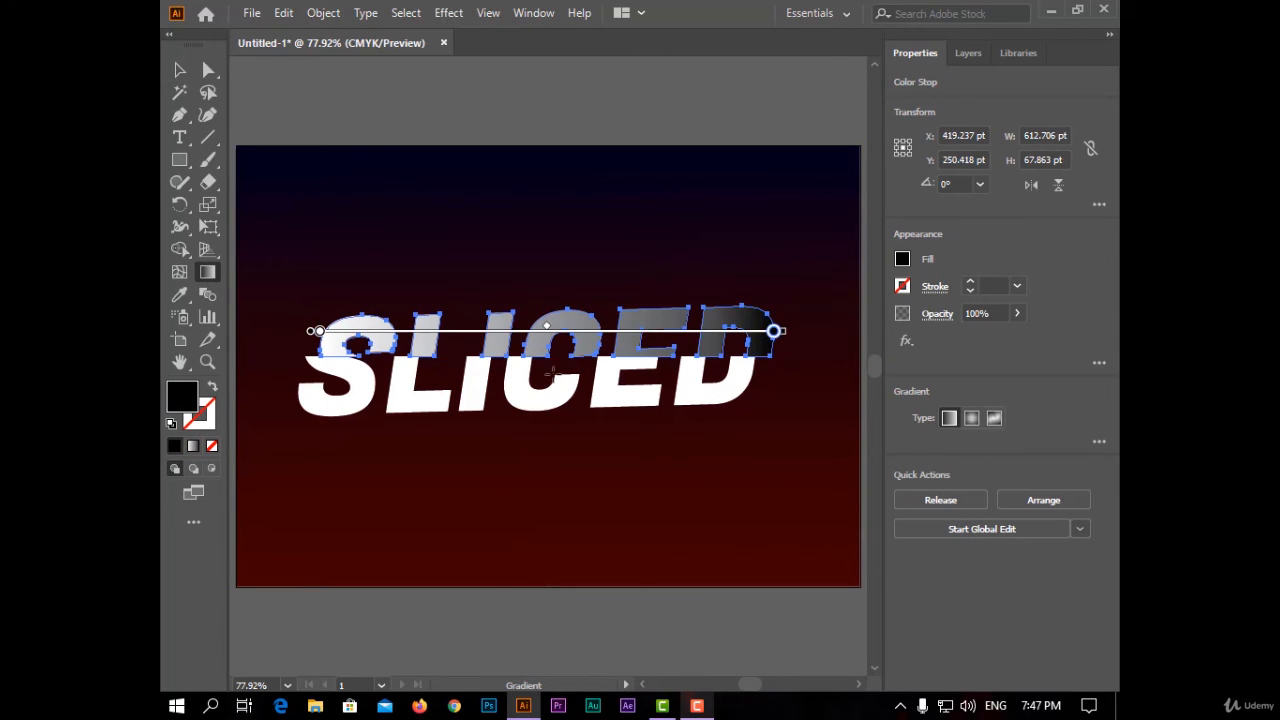
mouse_move(542, 370)
left_mouse_down()
mouse_move(537, 436)
mouse_move(560, 479)
left_mouse_up()
left_click_drag(523, 313, 495, 475)
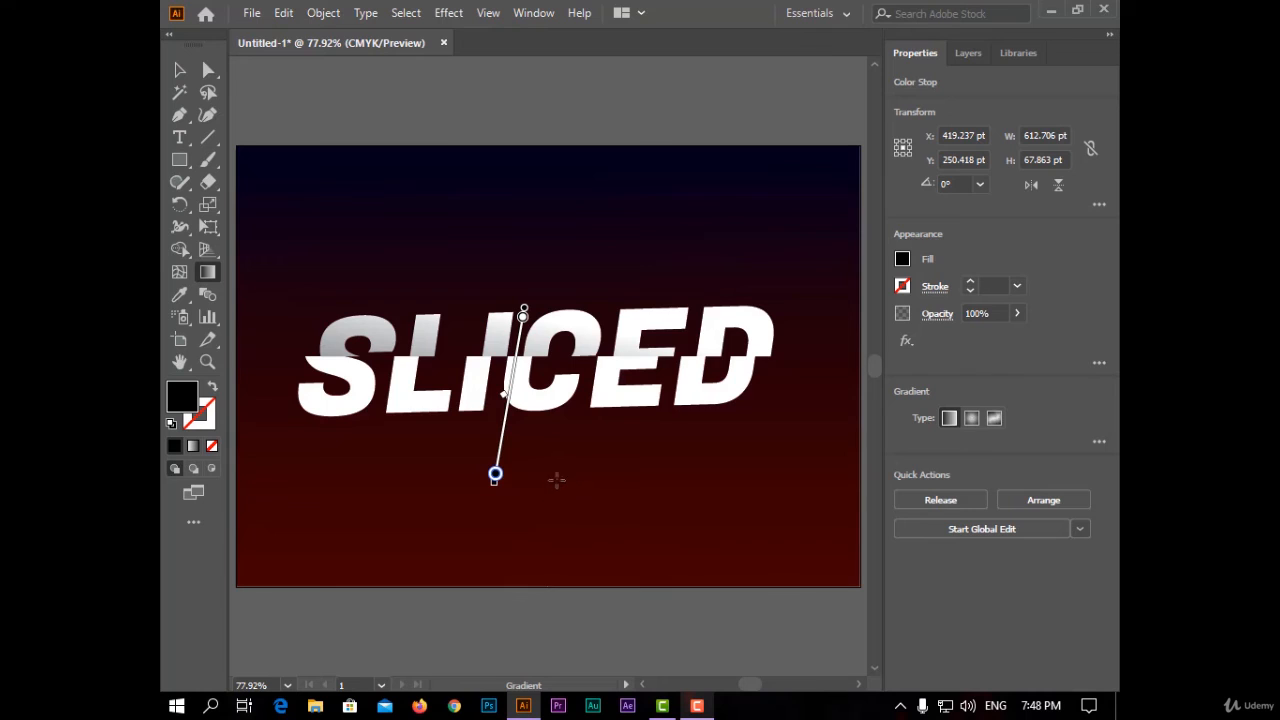
left_click_drag(577, 322, 570, 503)
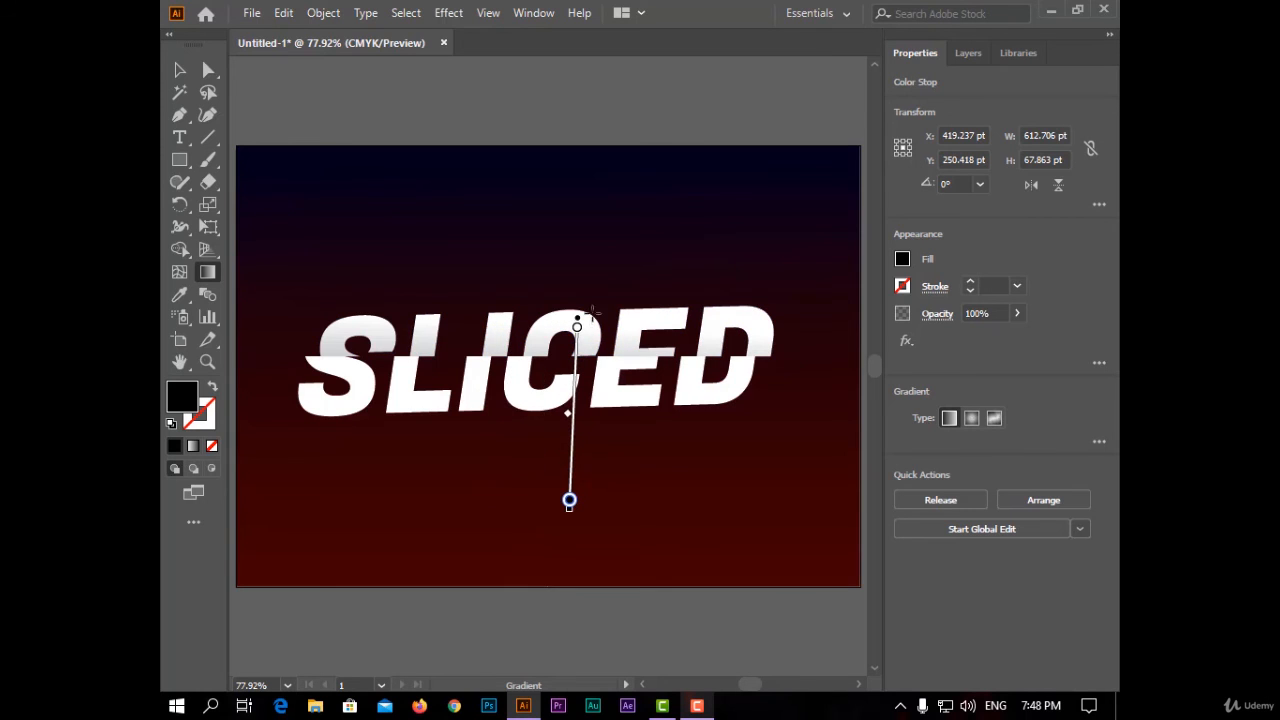
mouse_move(592, 306)
left_mouse_down()
mouse_move(594, 414)
mouse_move(577, 460)
mouse_move(591, 466)
left_mouse_up()
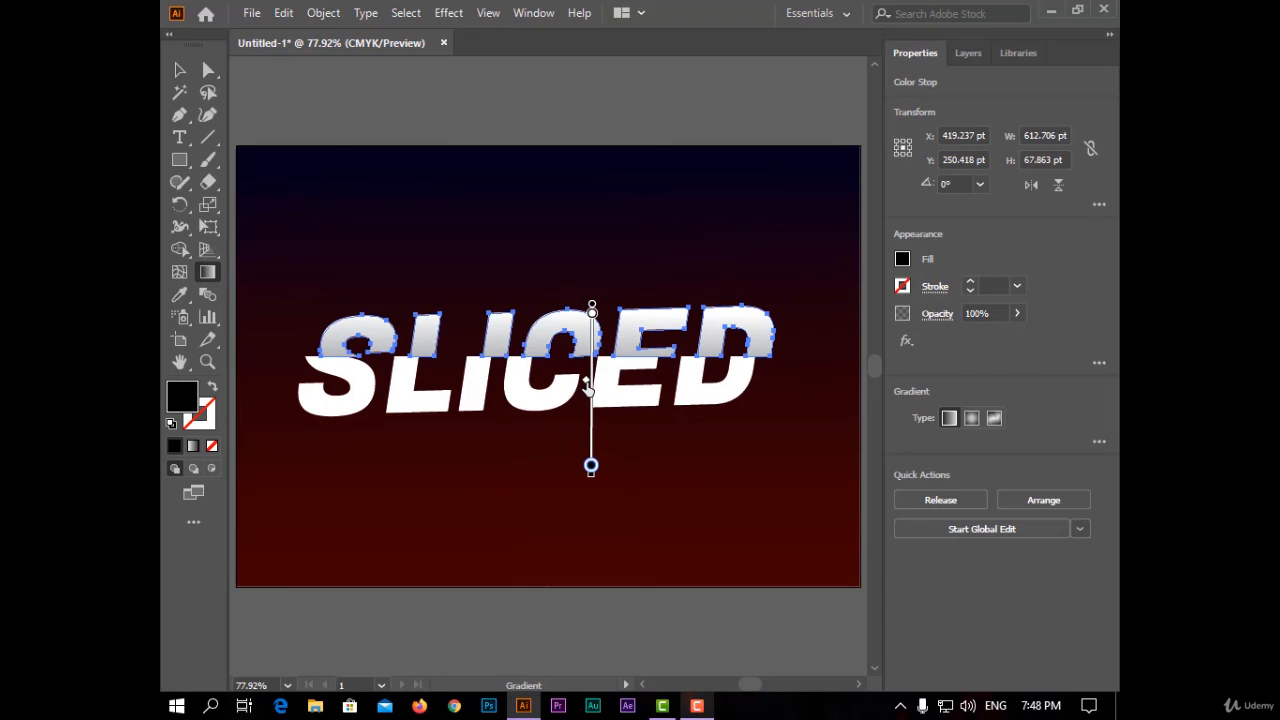
- Move the gradient's black stop up to near the lettering's lower edge to deepen the shading along the cut, and deselect
left_click_drag(592, 443, 594, 416)
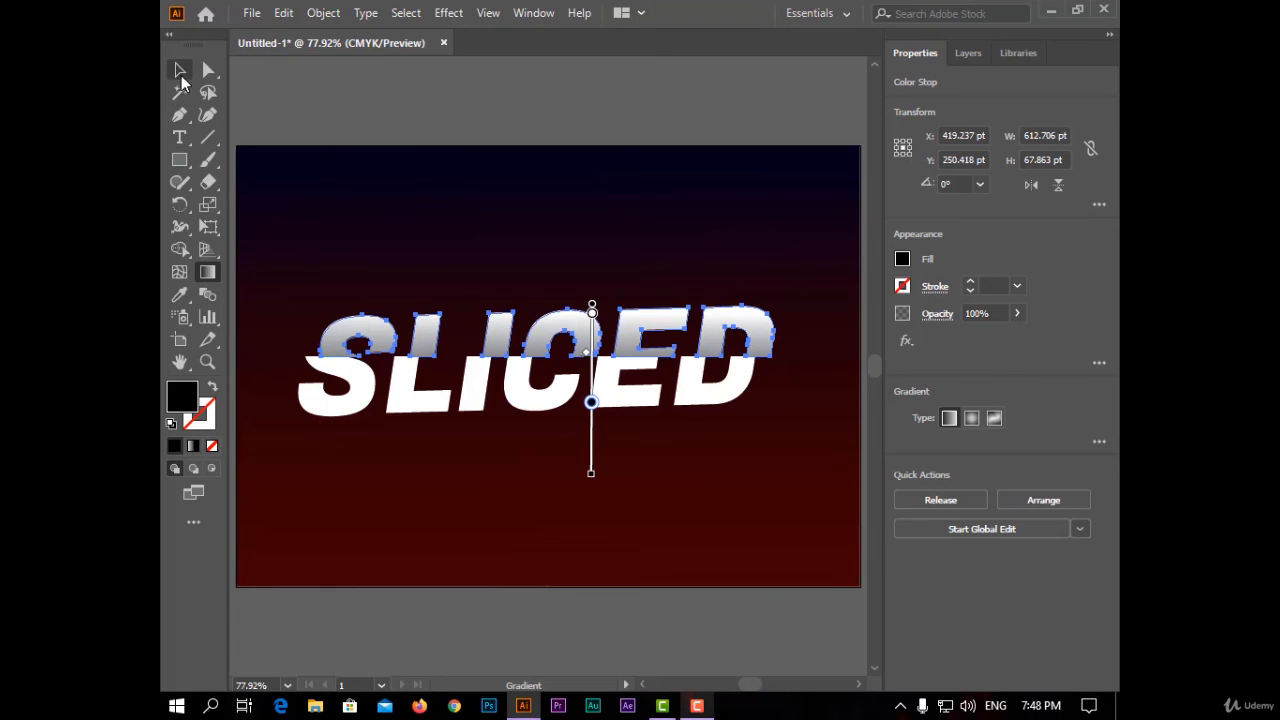
left_click(180, 72)
left_click(494, 104)
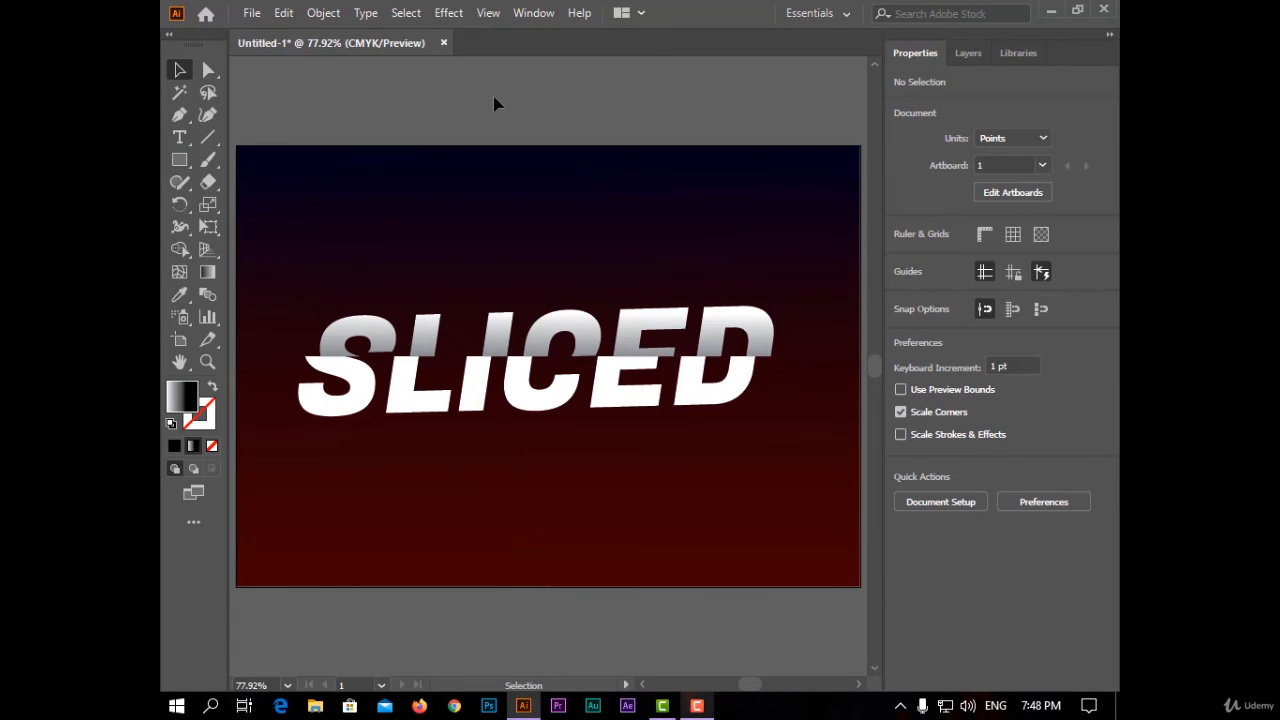